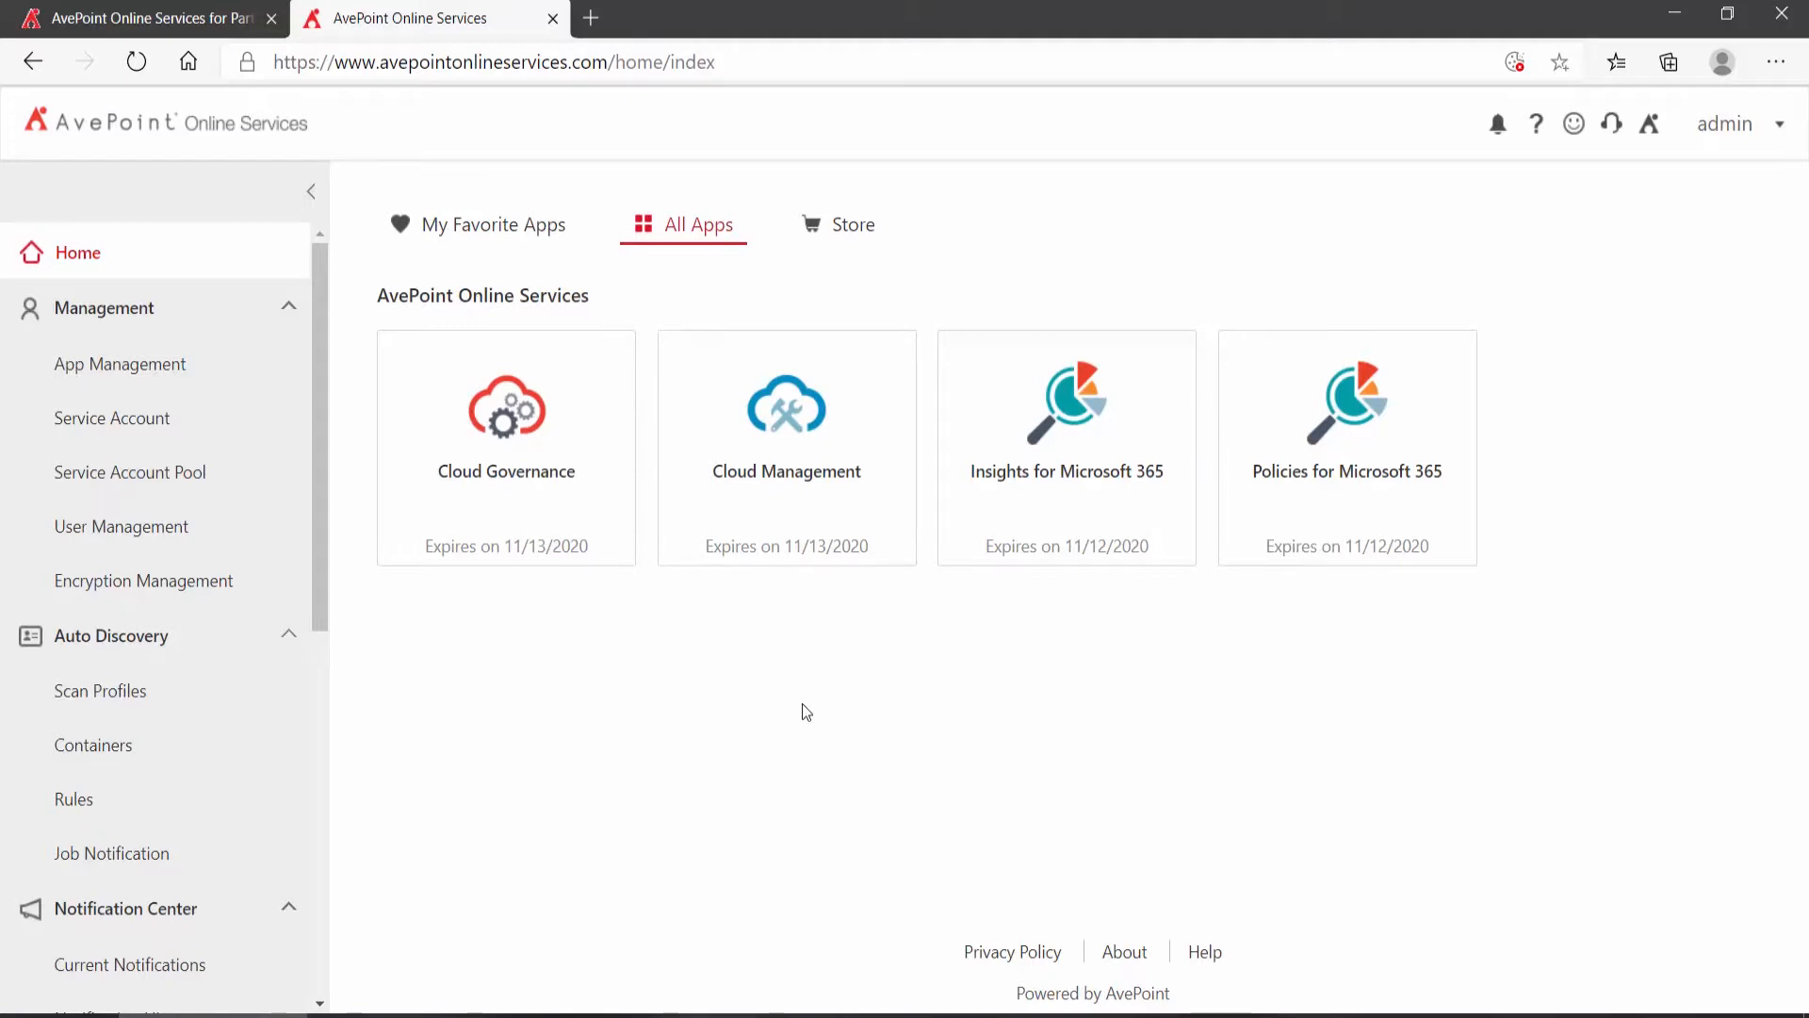
Open Insights for Microsoft 365 and review the overview dashboard's contributing factors, access, highest-risk external users and workspace summary.
click(1029, 502)
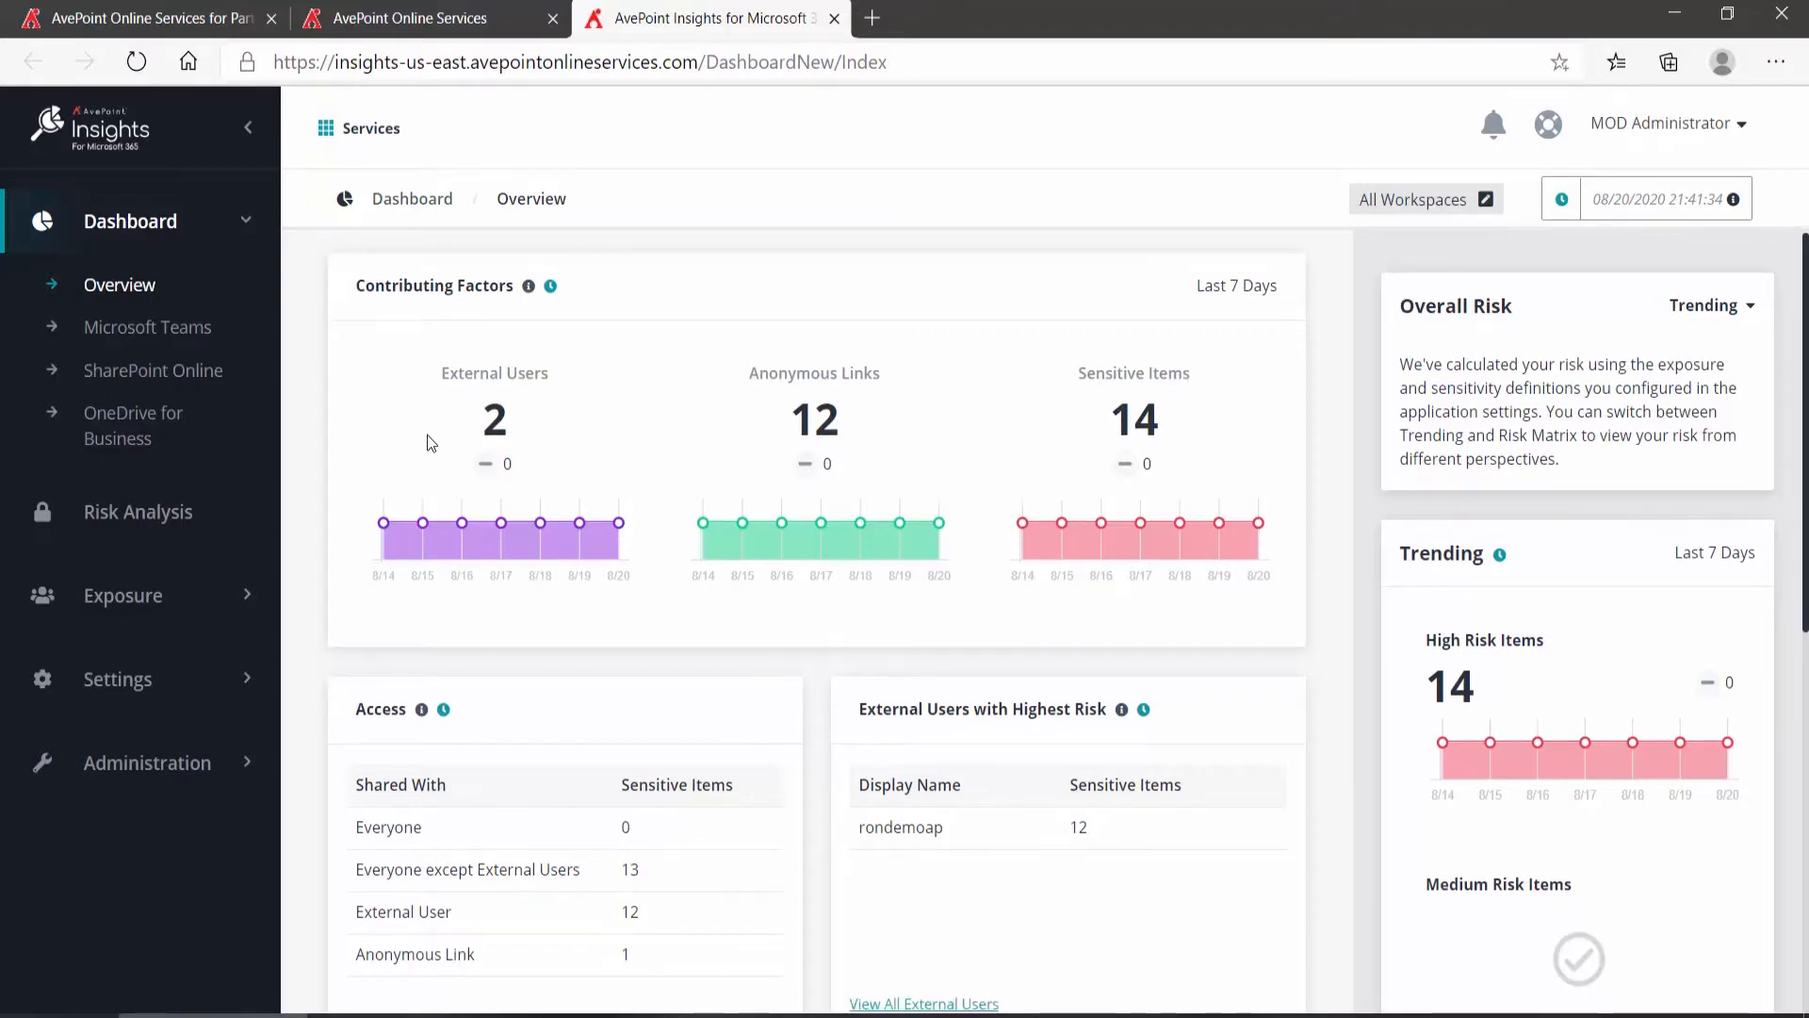
scroll(426, 433, down, 3)
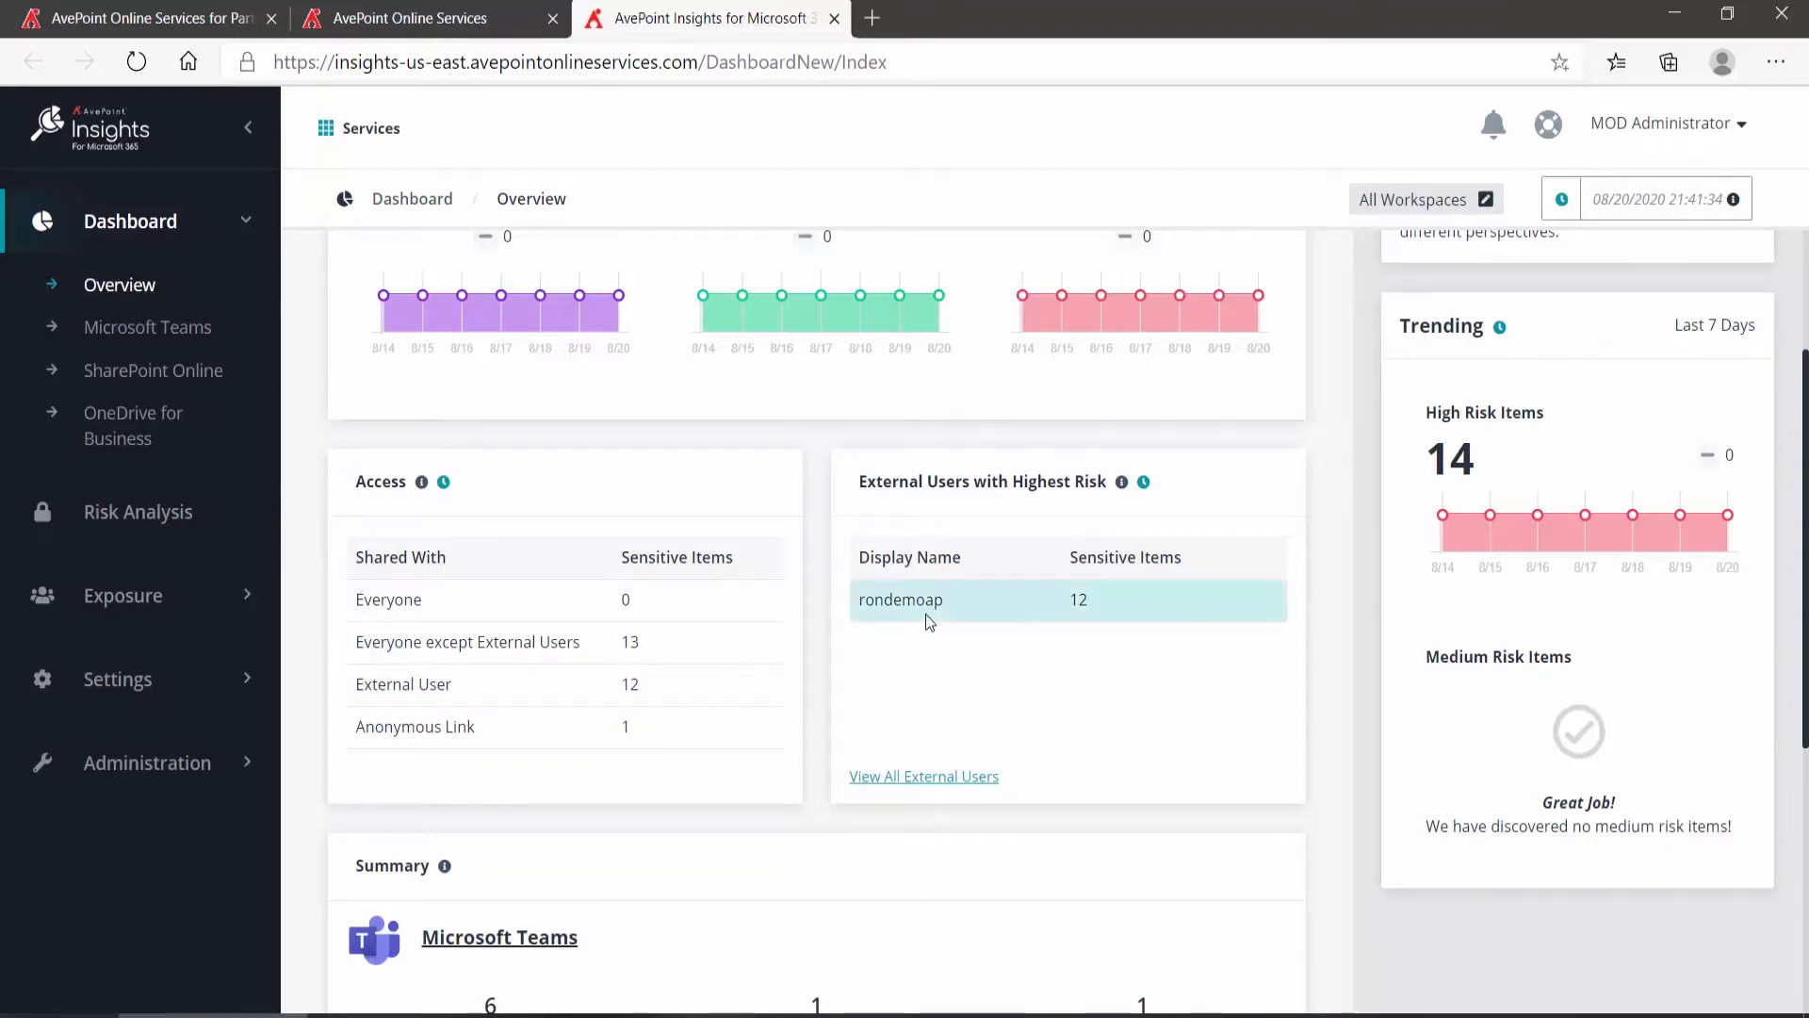
mouse_move(926, 608)
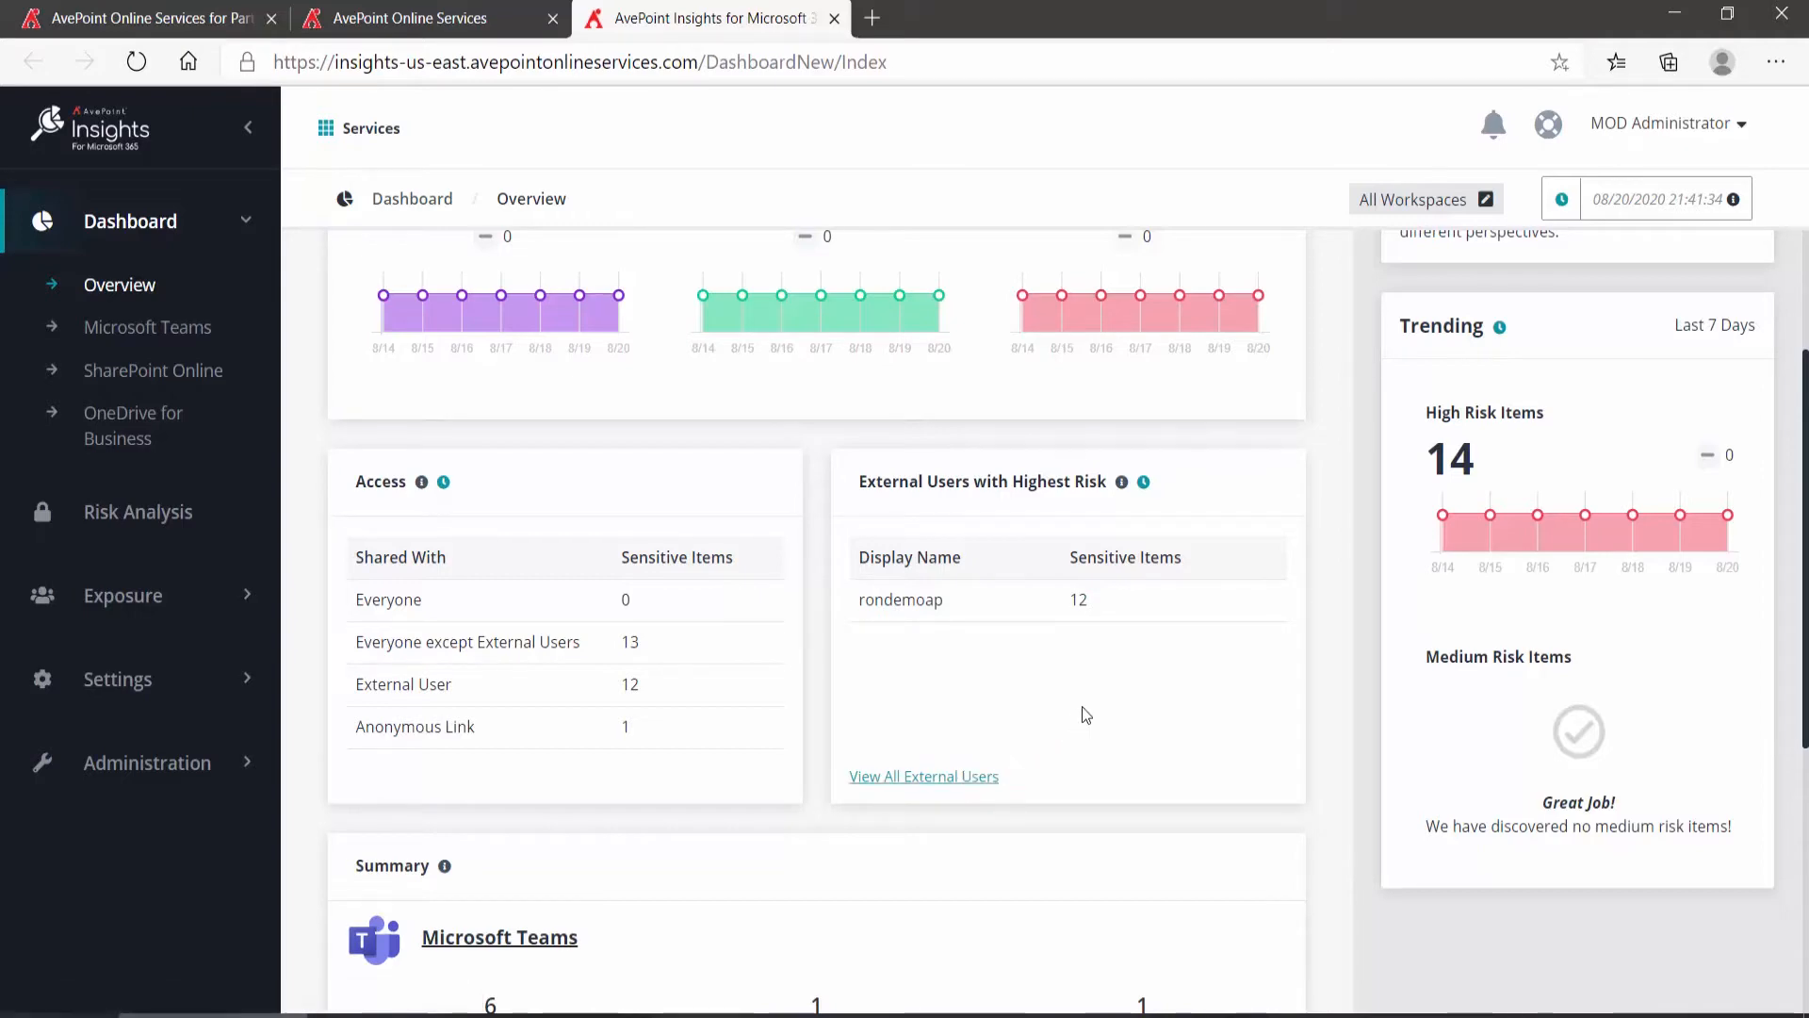
scroll(1077, 721, down, 5)
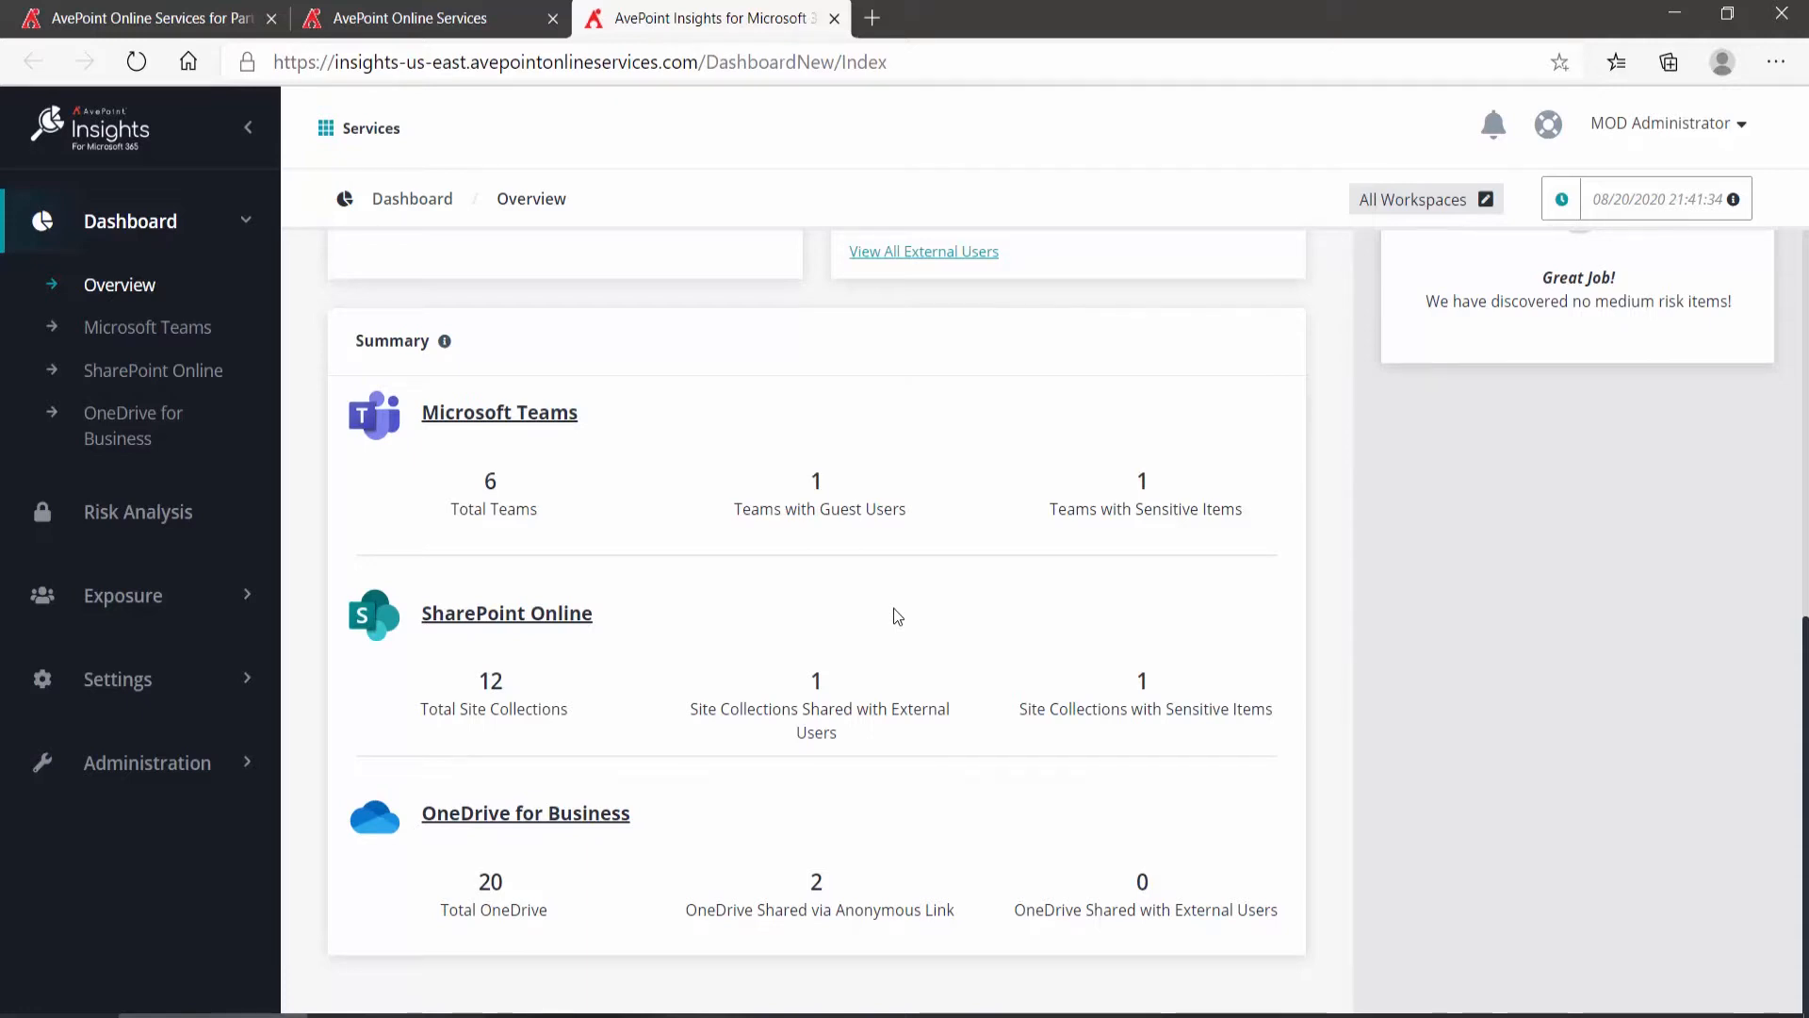
scroll(893, 608, up, 5)
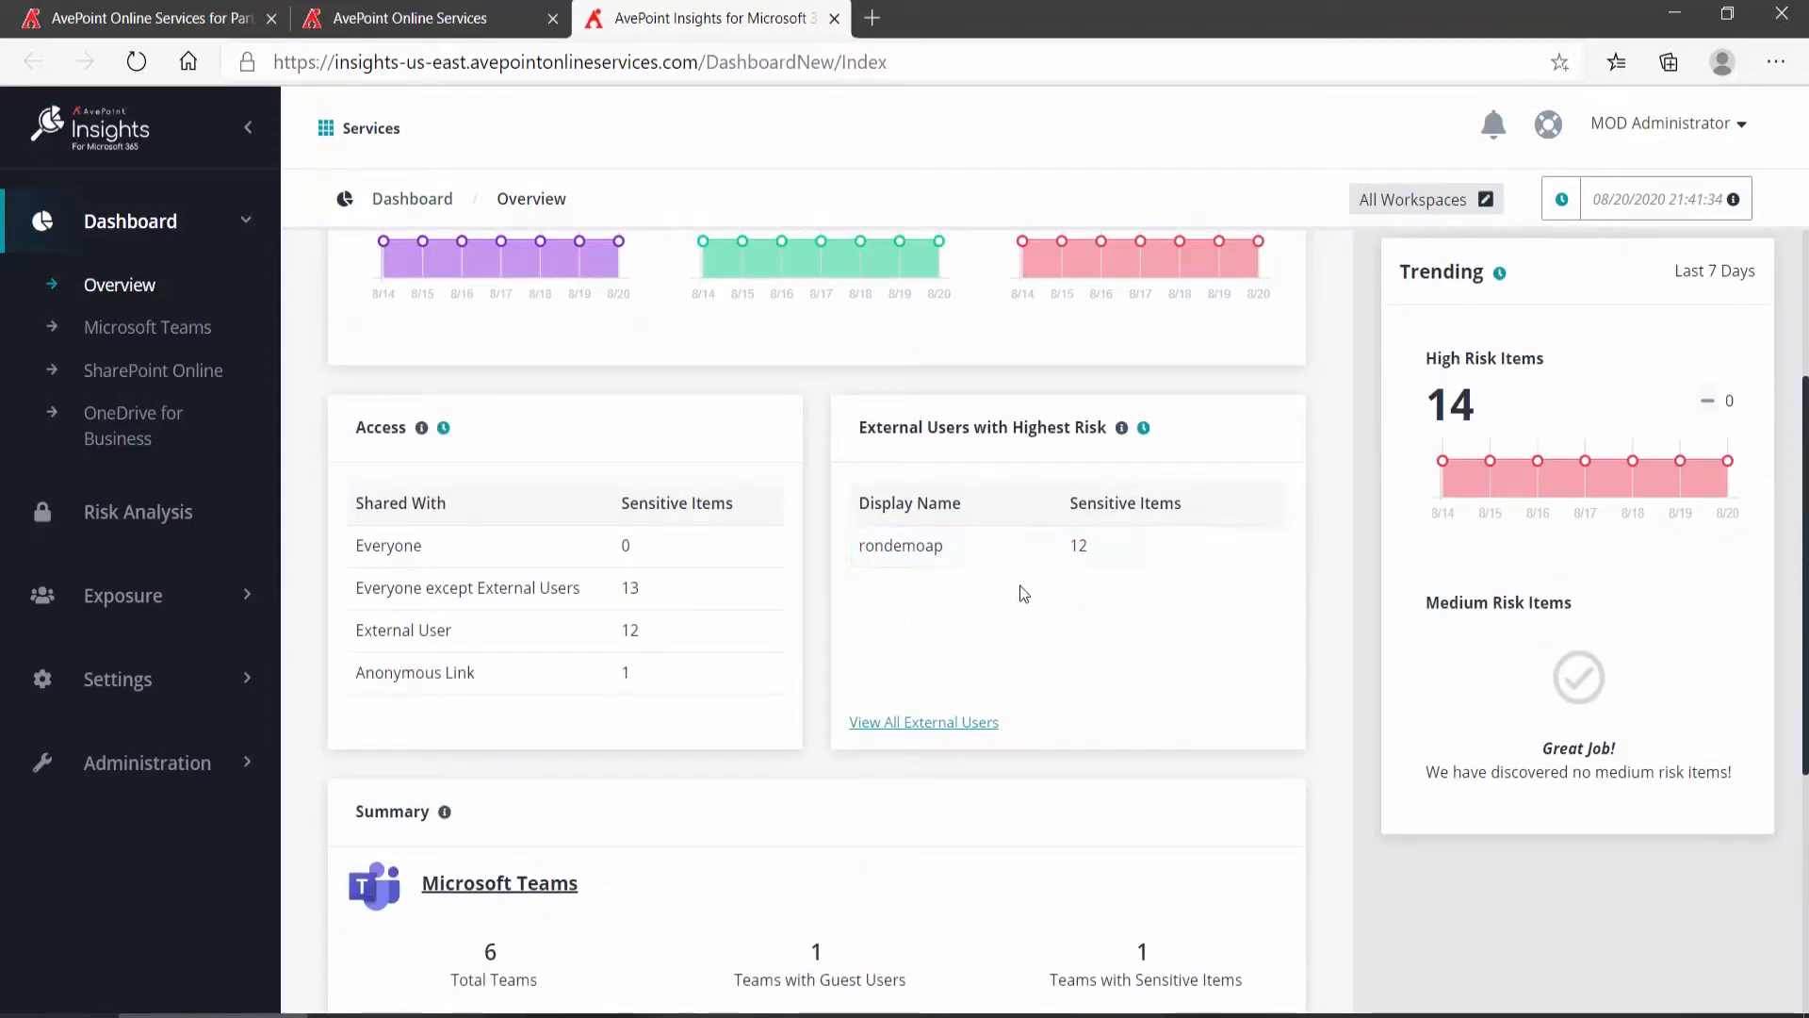
View all external users and drill into the Communication site in the known-risk report of the user with the most sensitive file access.
click(948, 726)
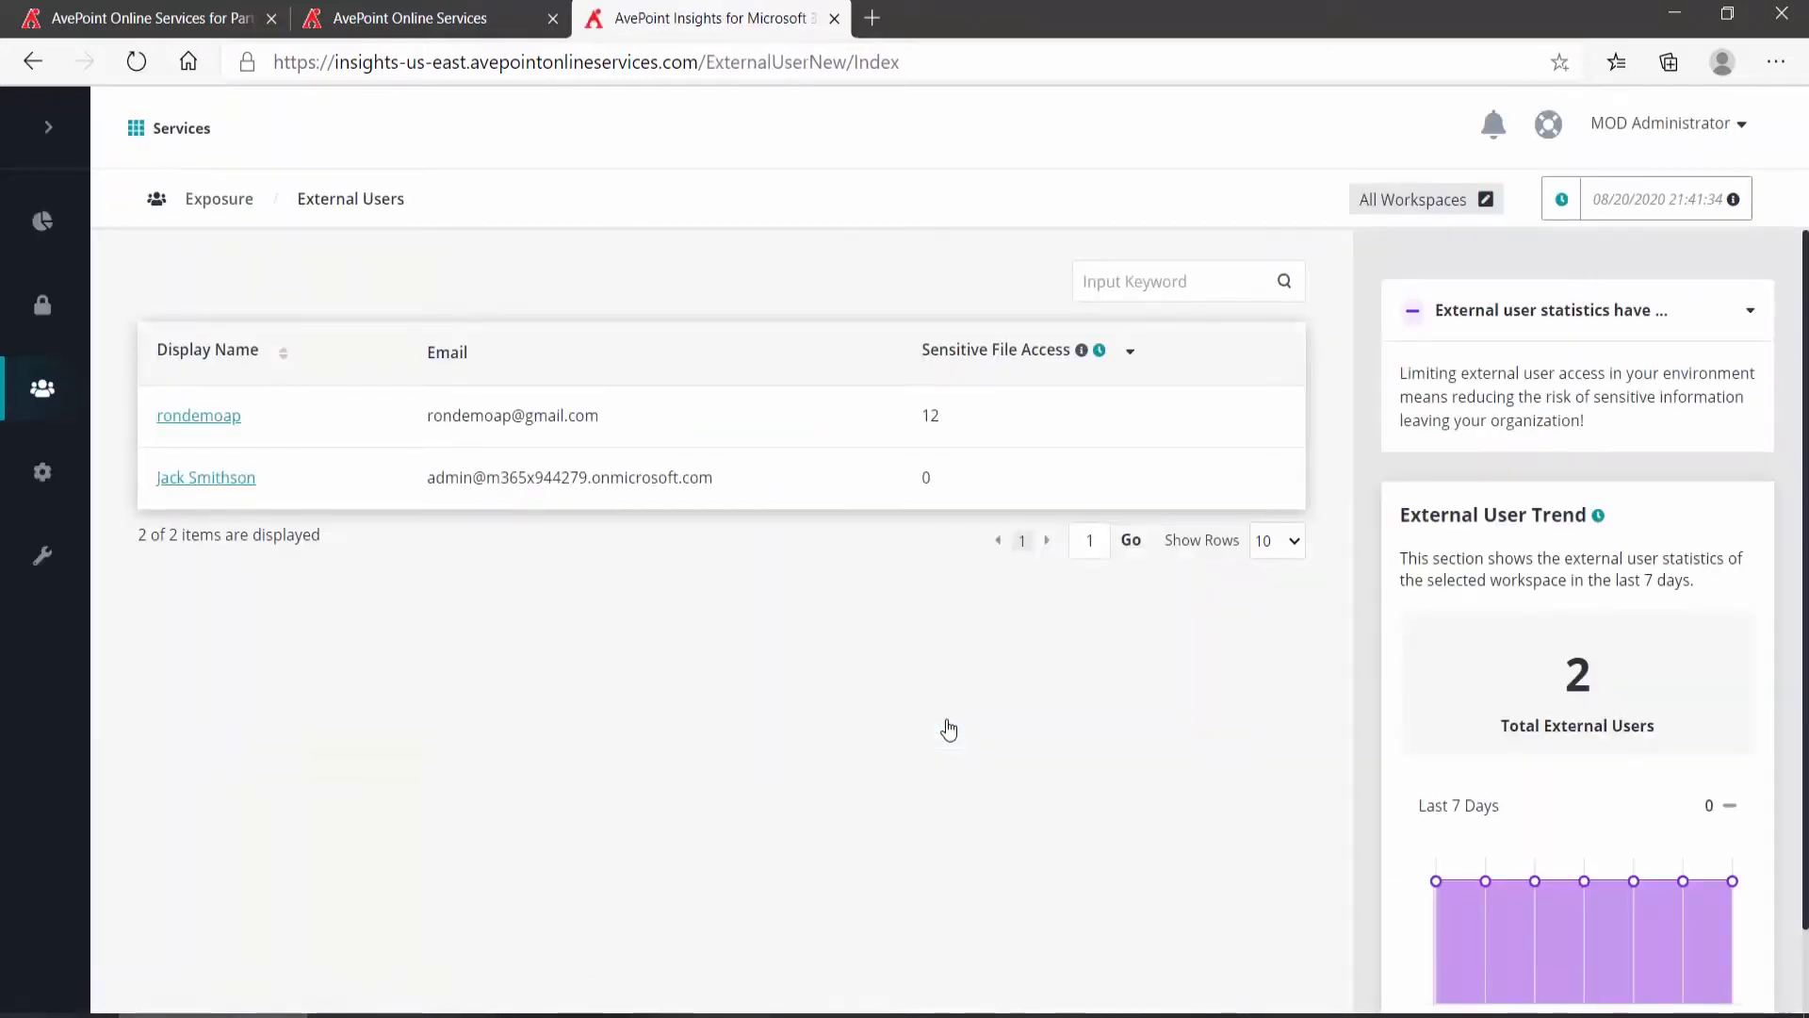
mouse_move(45, 396)
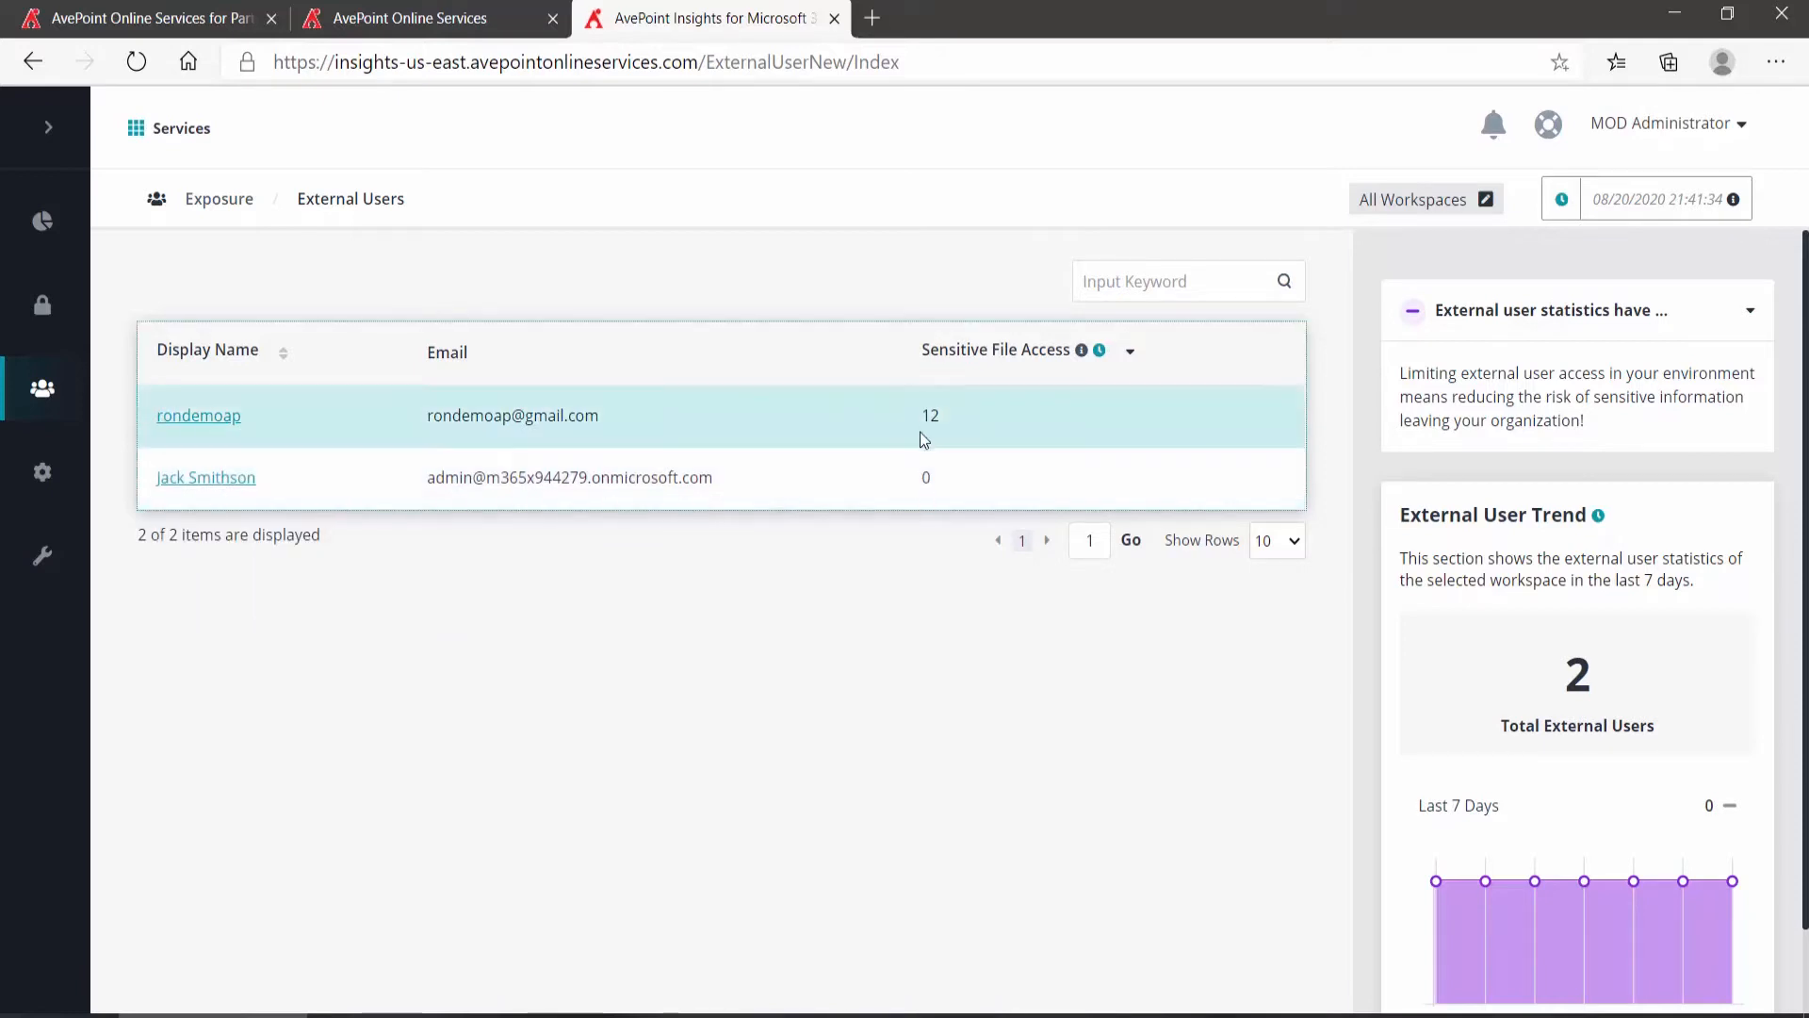
click(205, 416)
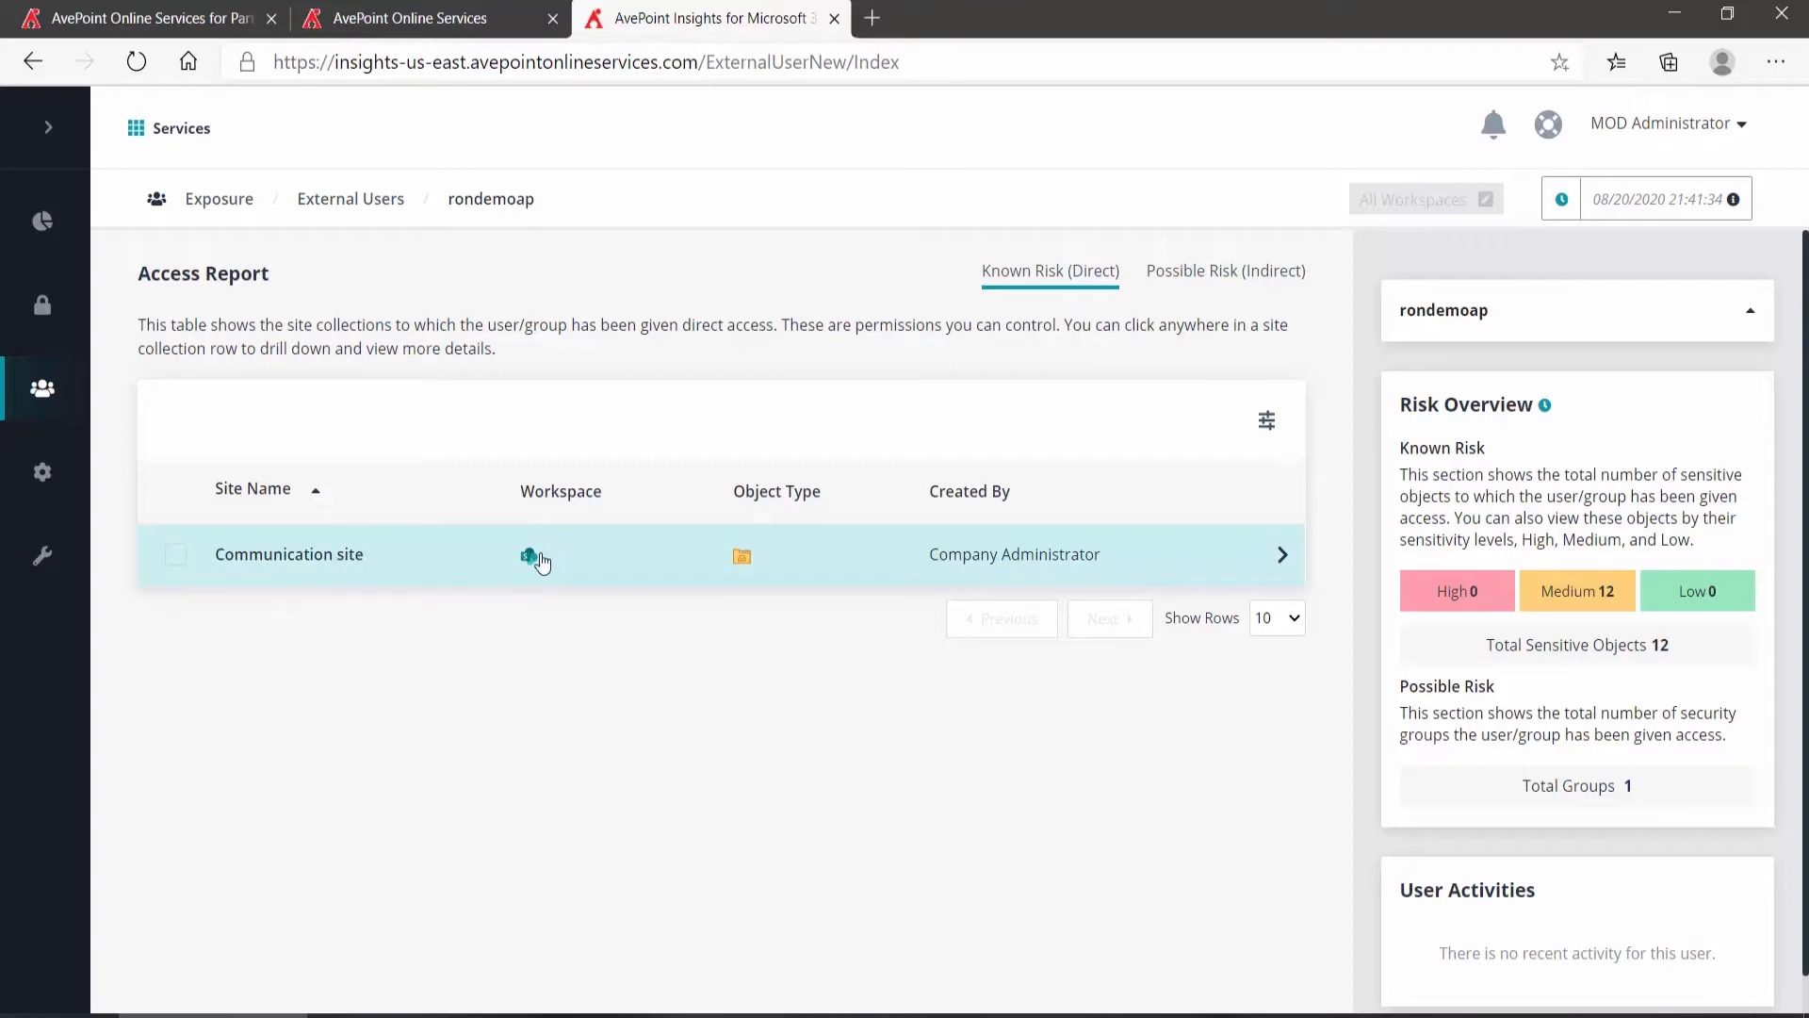
click(975, 564)
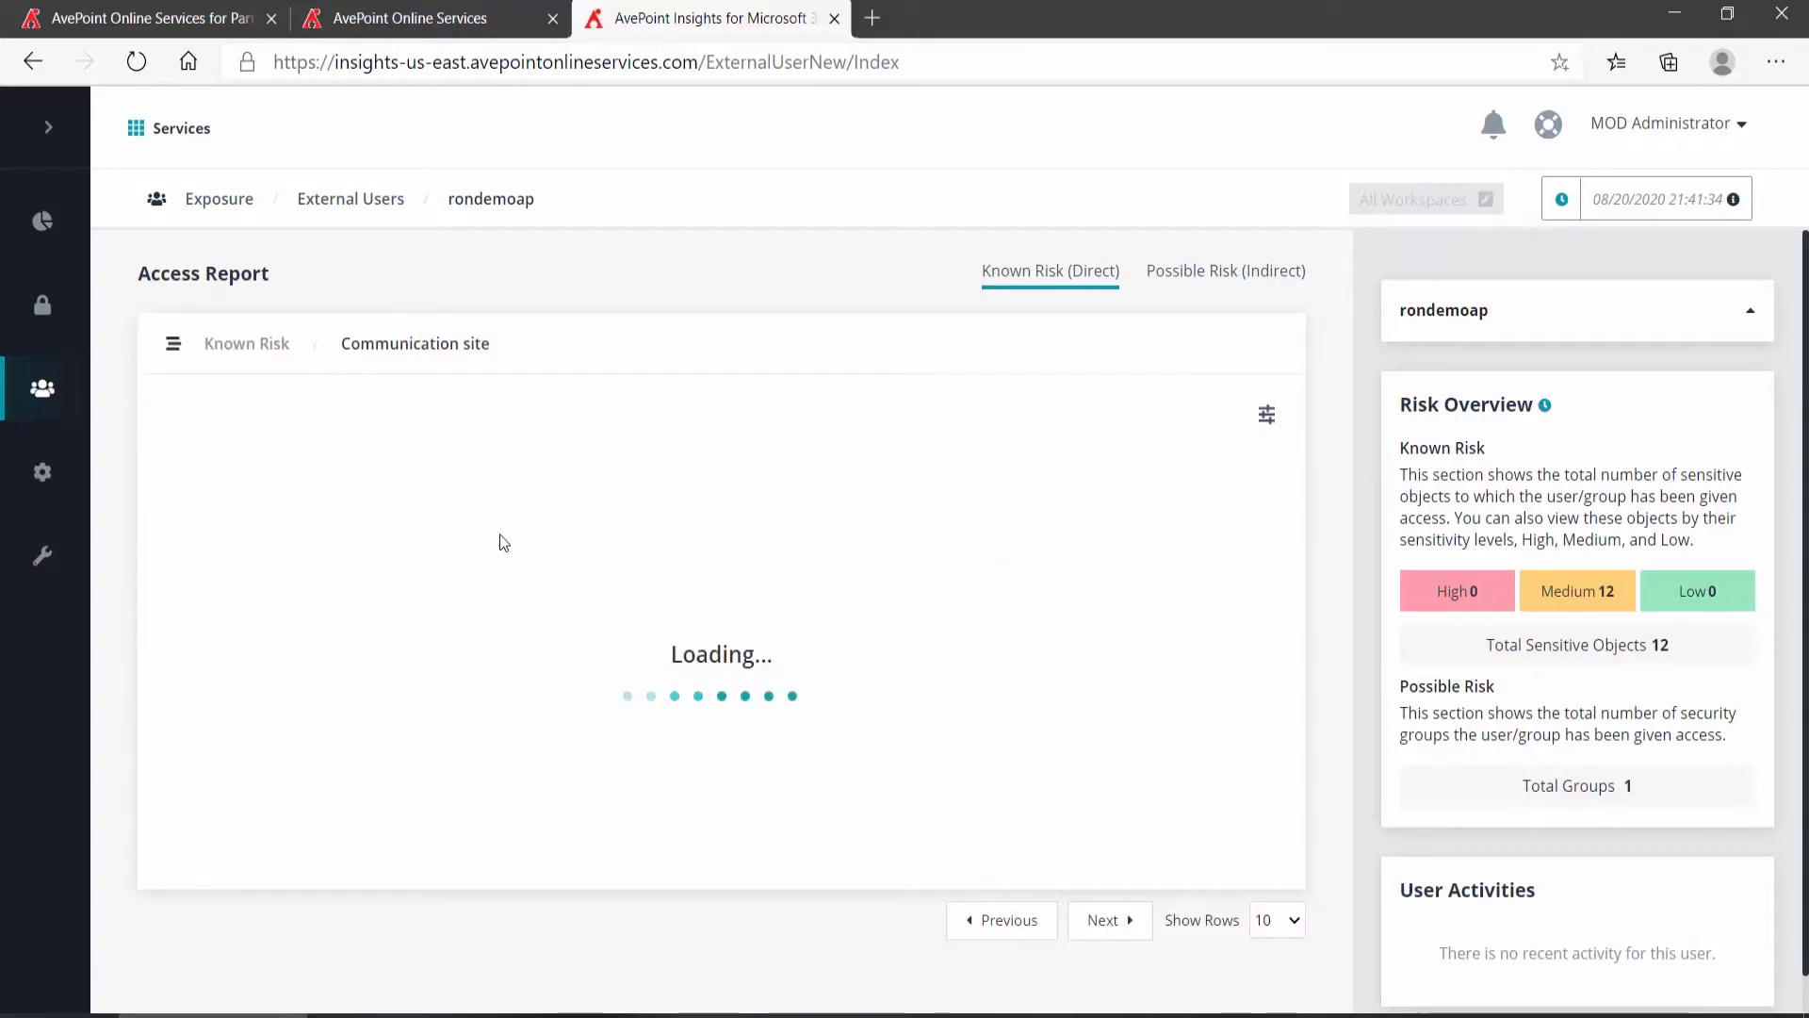
Show 20 rows per page and review the names and sensitivity levels of the Communication site files this user can access.
scroll(486, 545, down, 2)
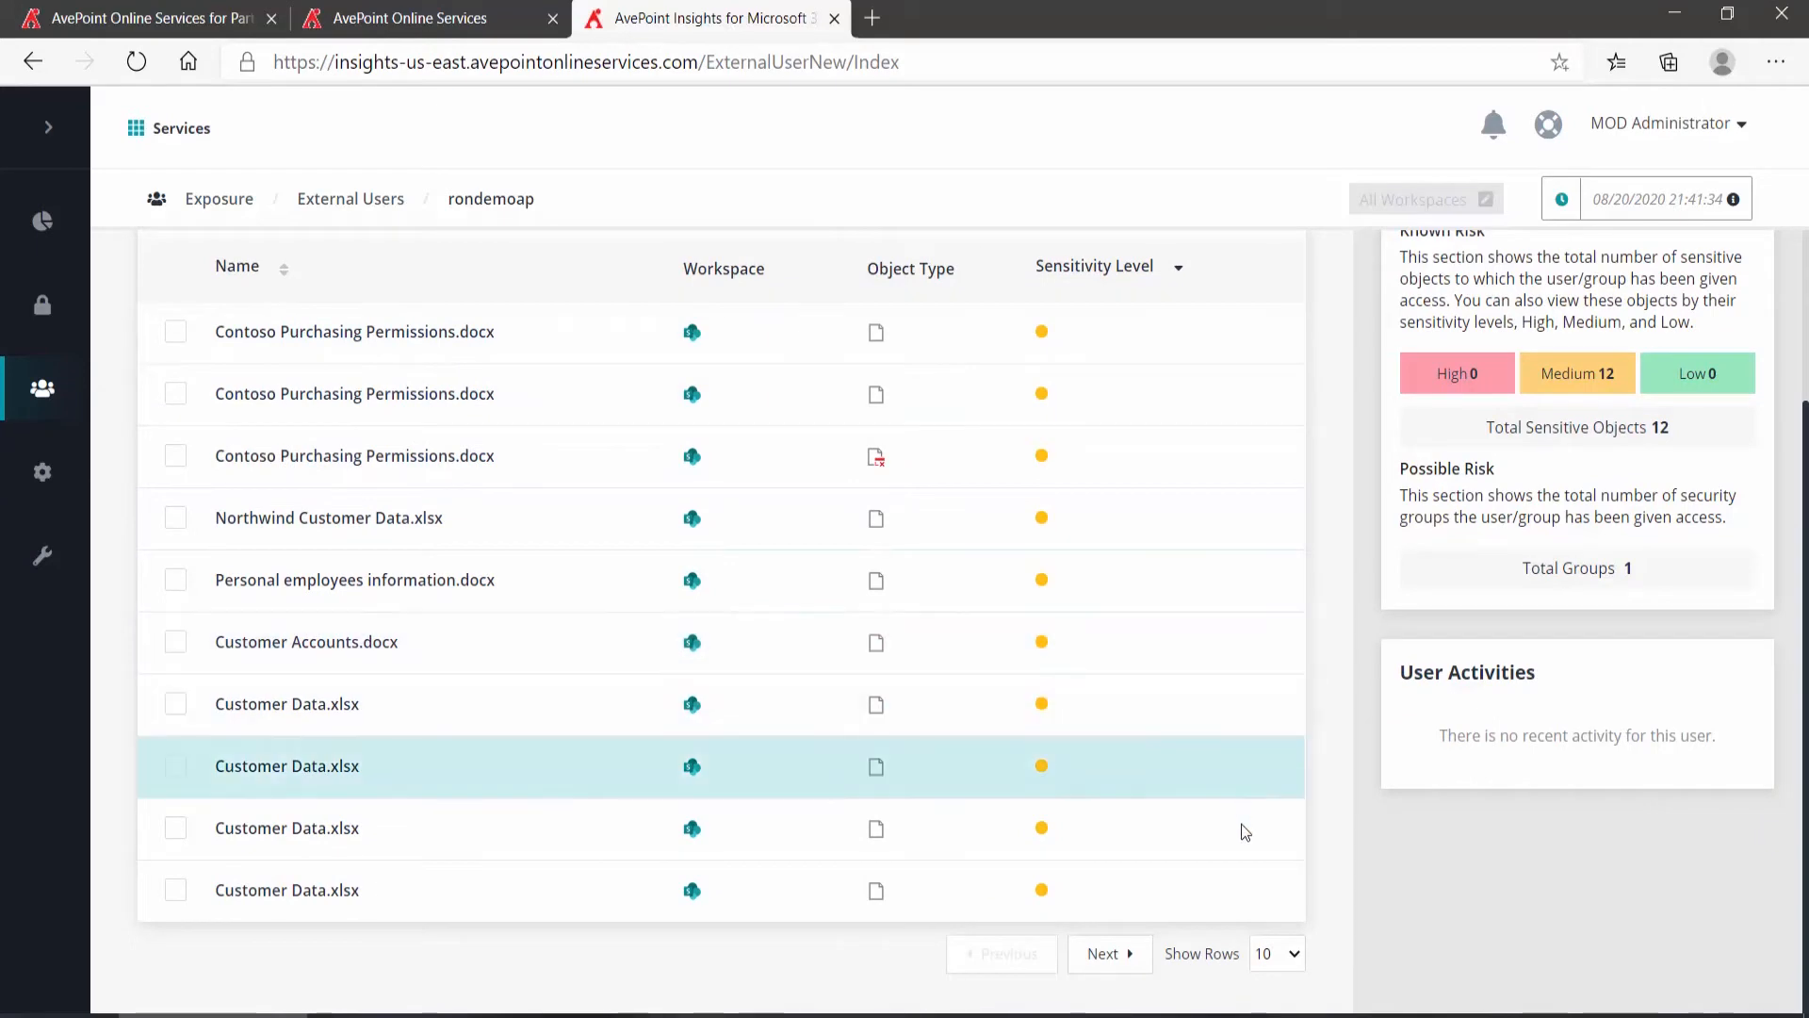
click(1296, 945)
click(1273, 827)
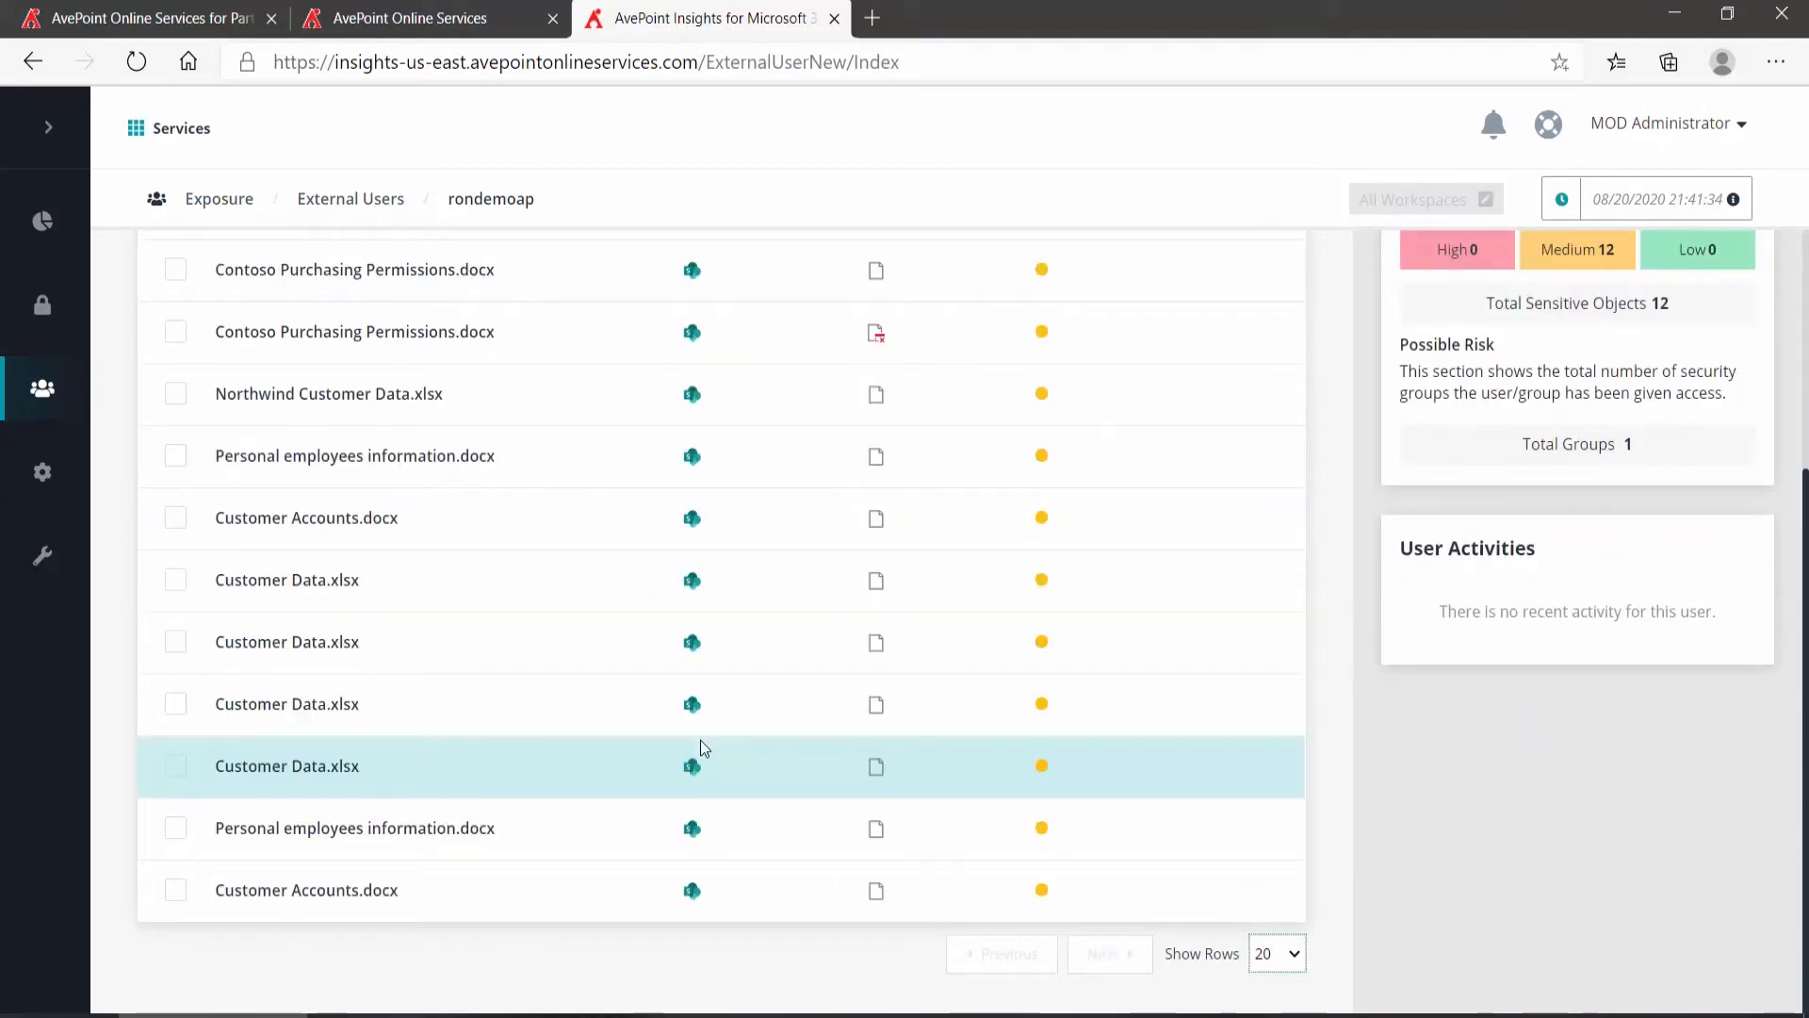
scroll(700, 743, up, 2)
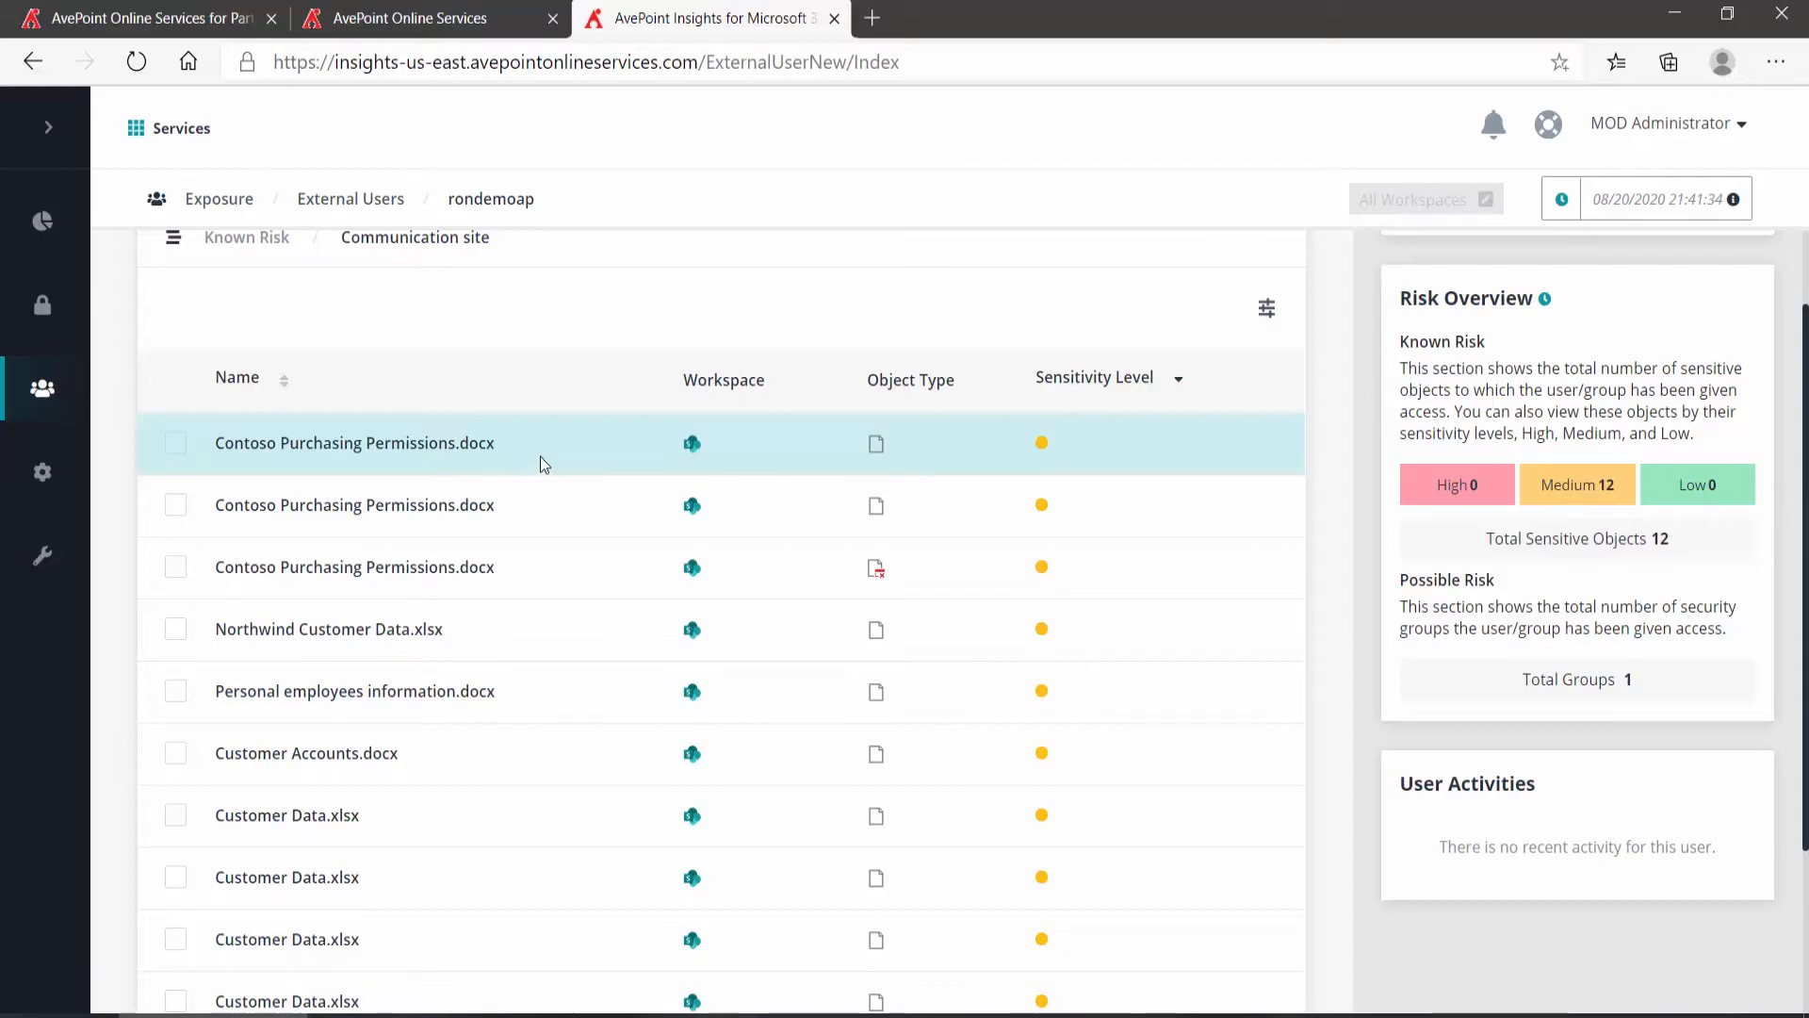
scroll(541, 456, down, 3)
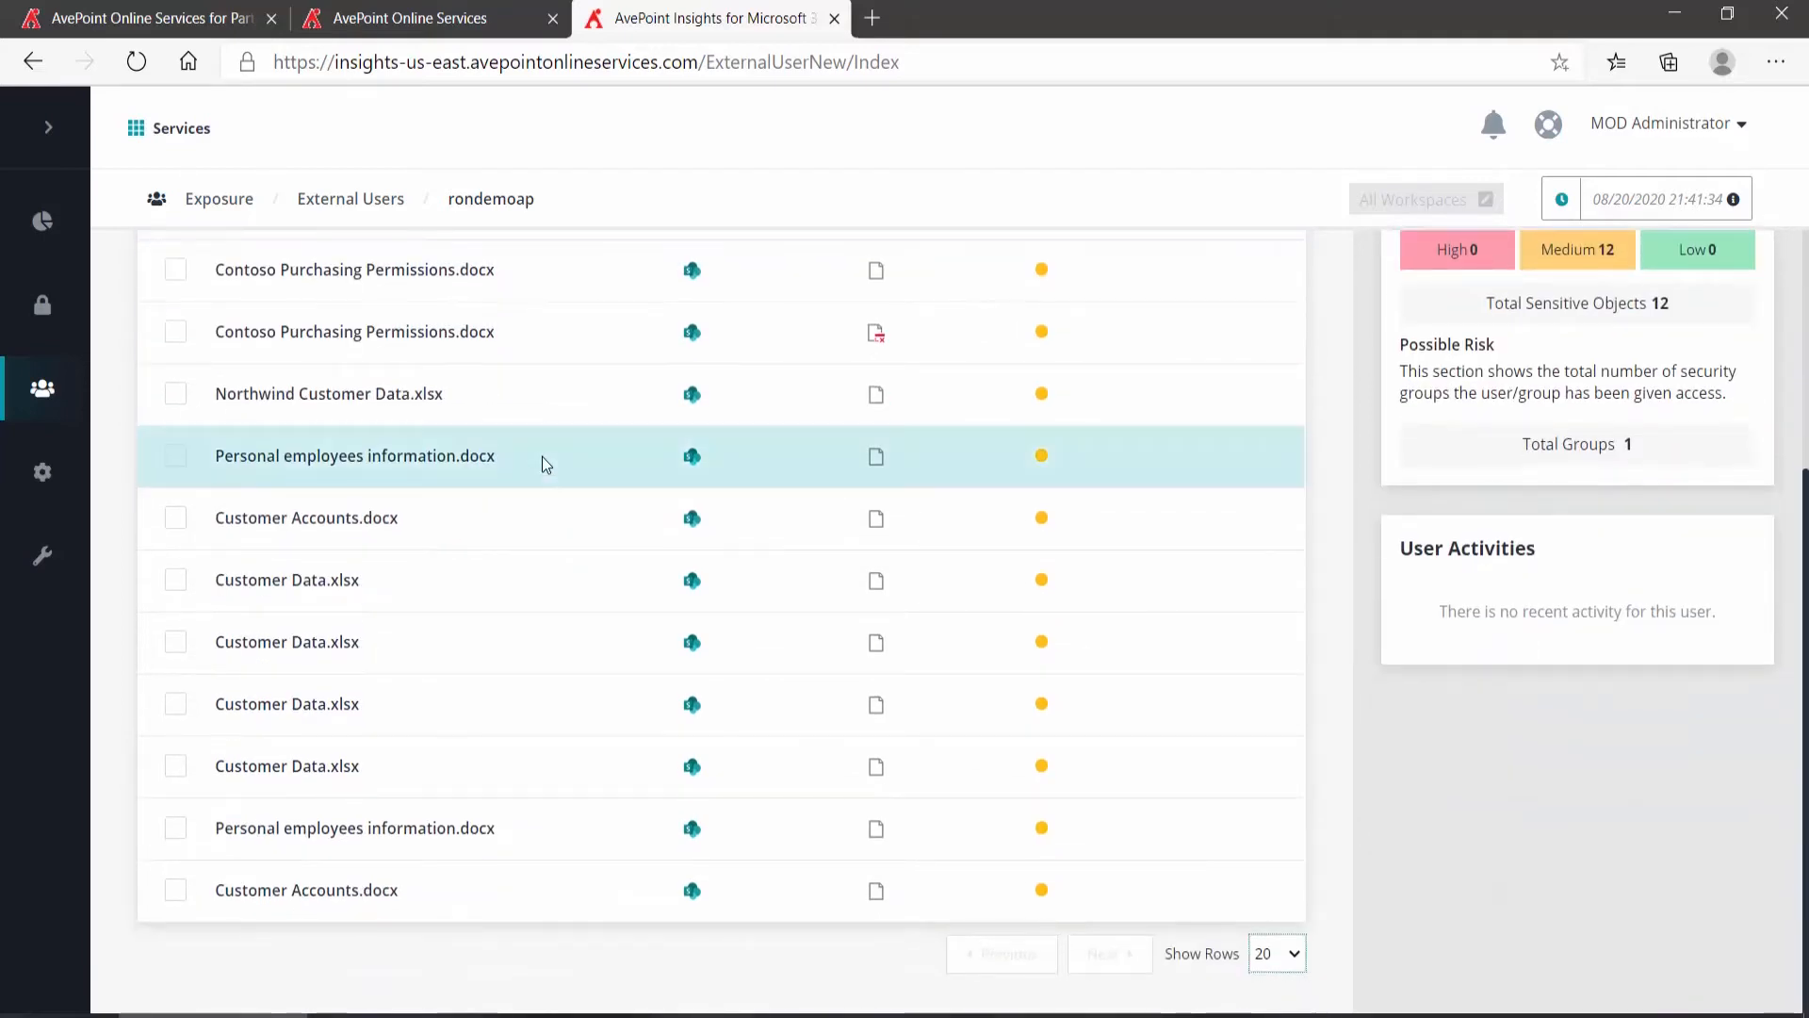
scroll(541, 456, up, 3)
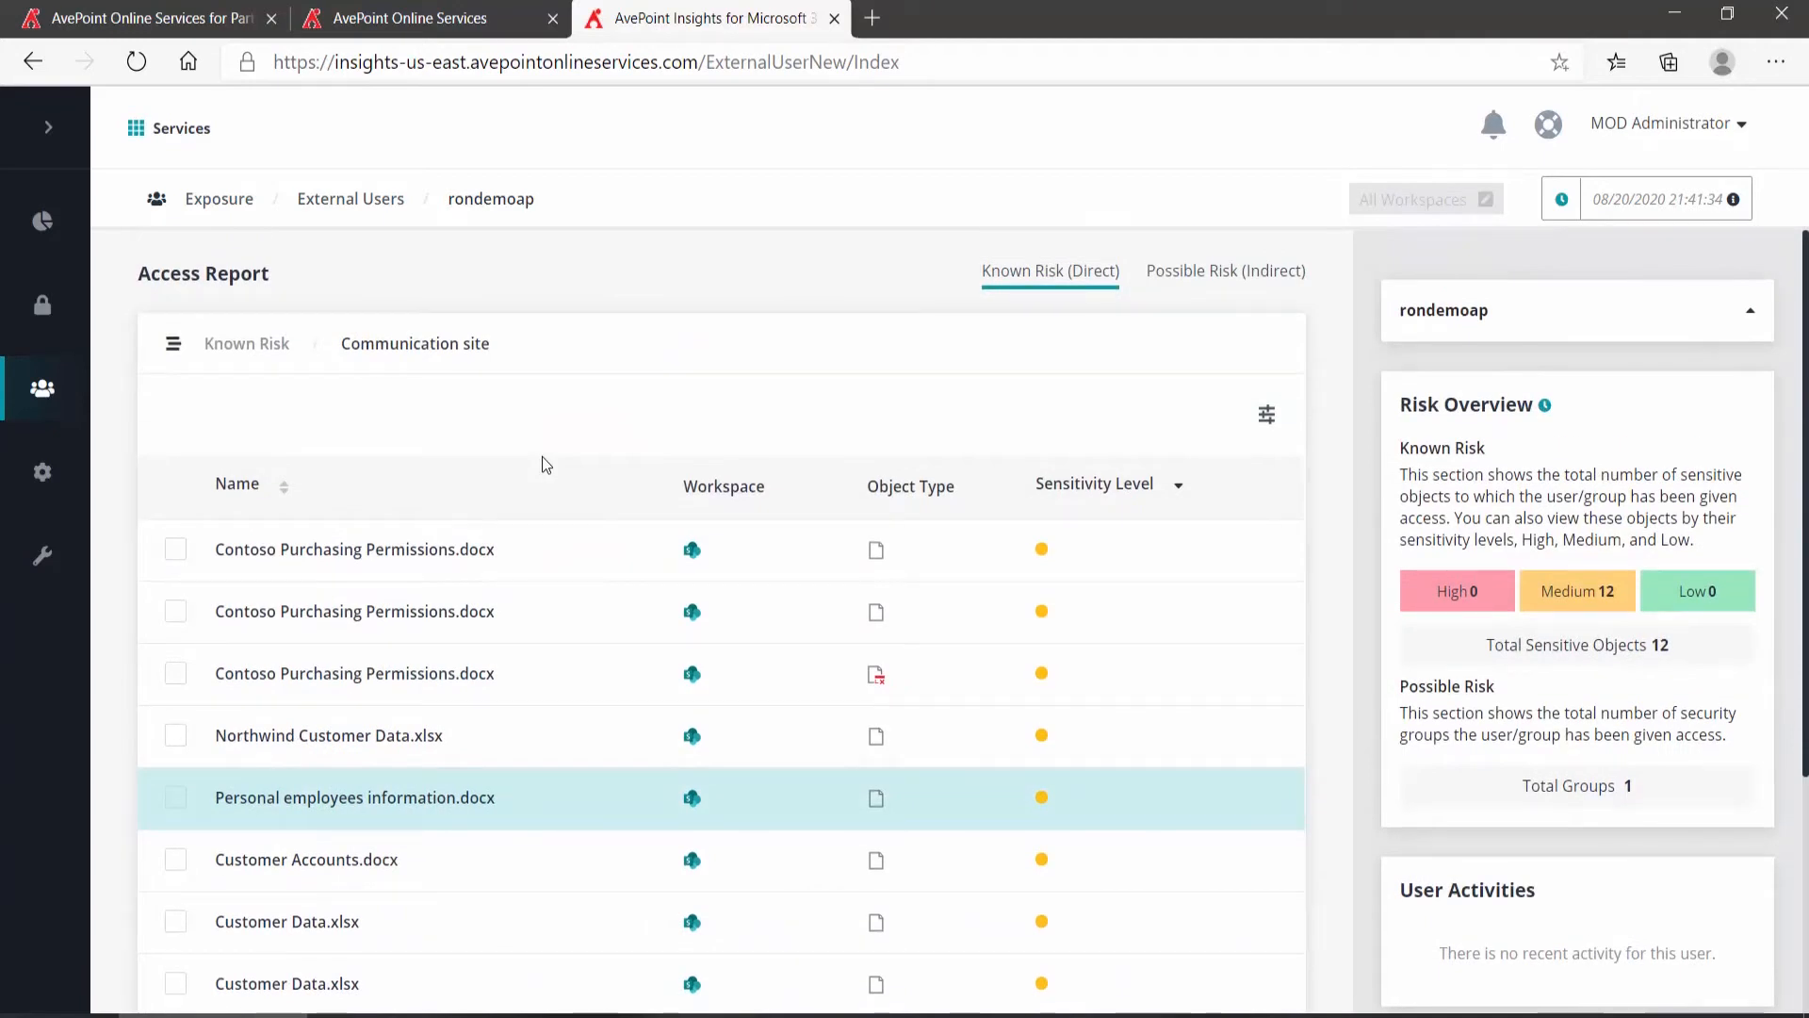
Return to the external users list and open the second user's Possible Risk (Indirect) access report.
click(368, 216)
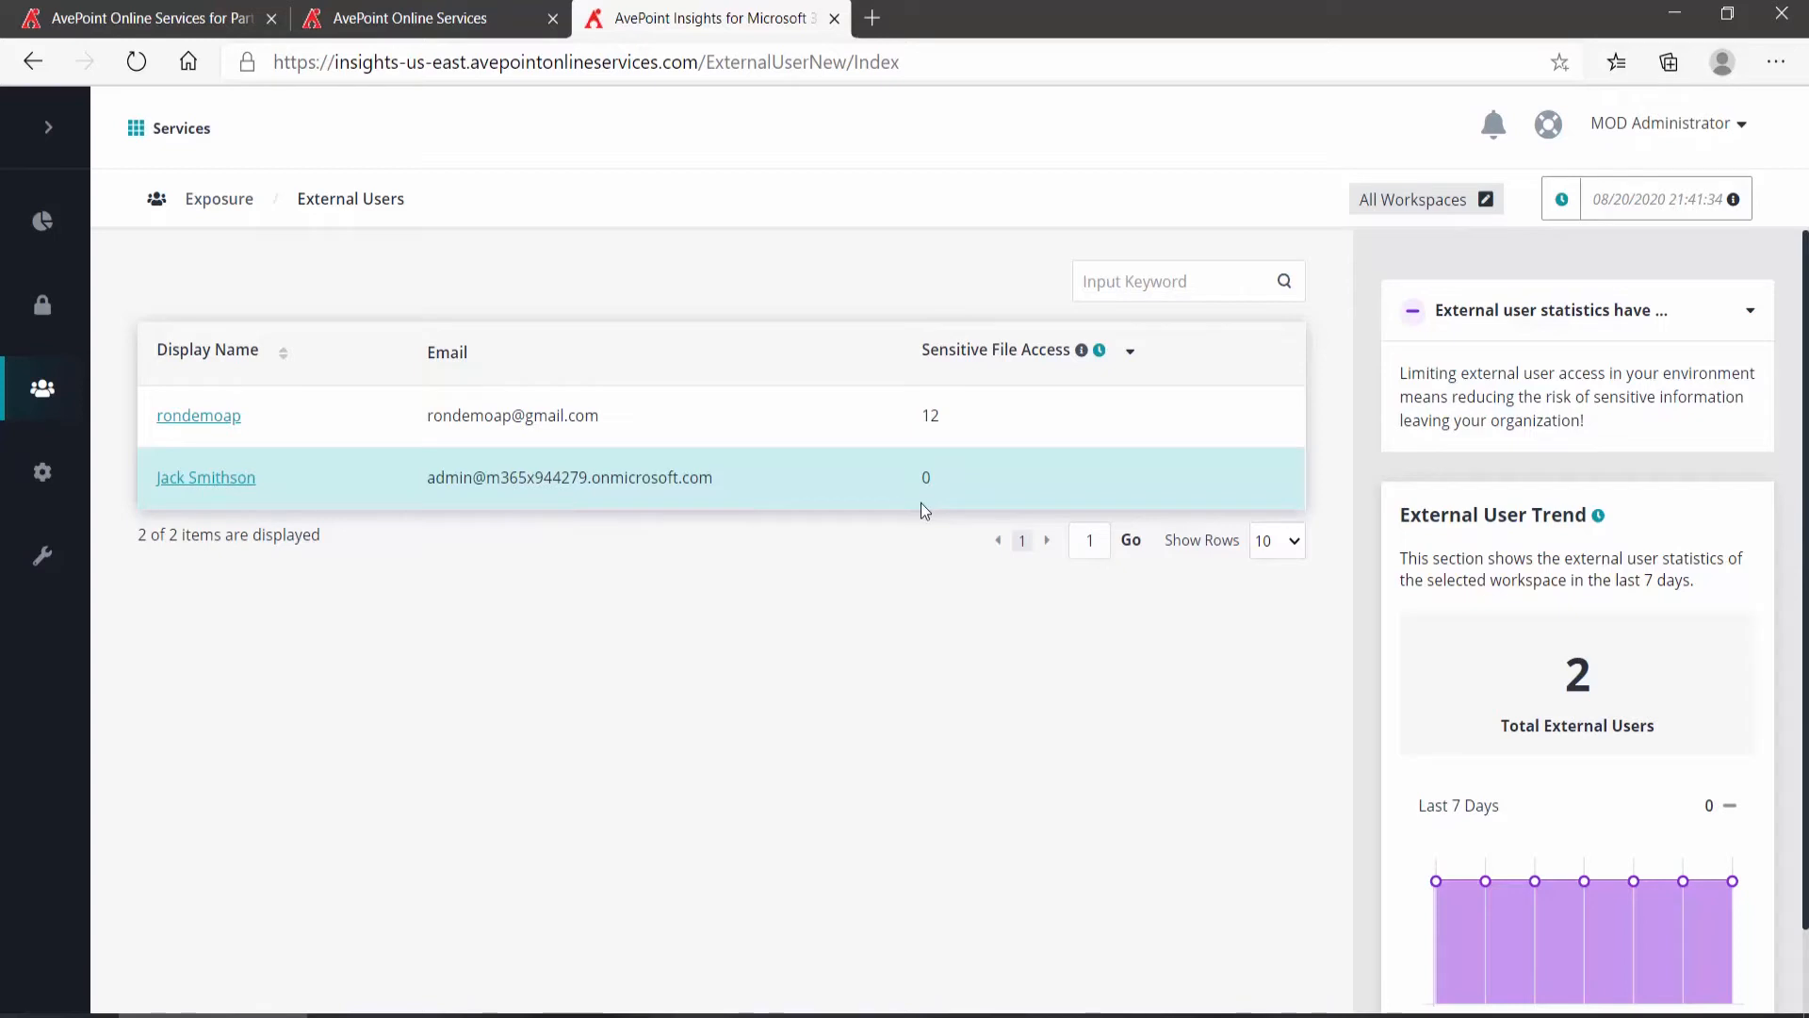
mouse_move(1081, 355)
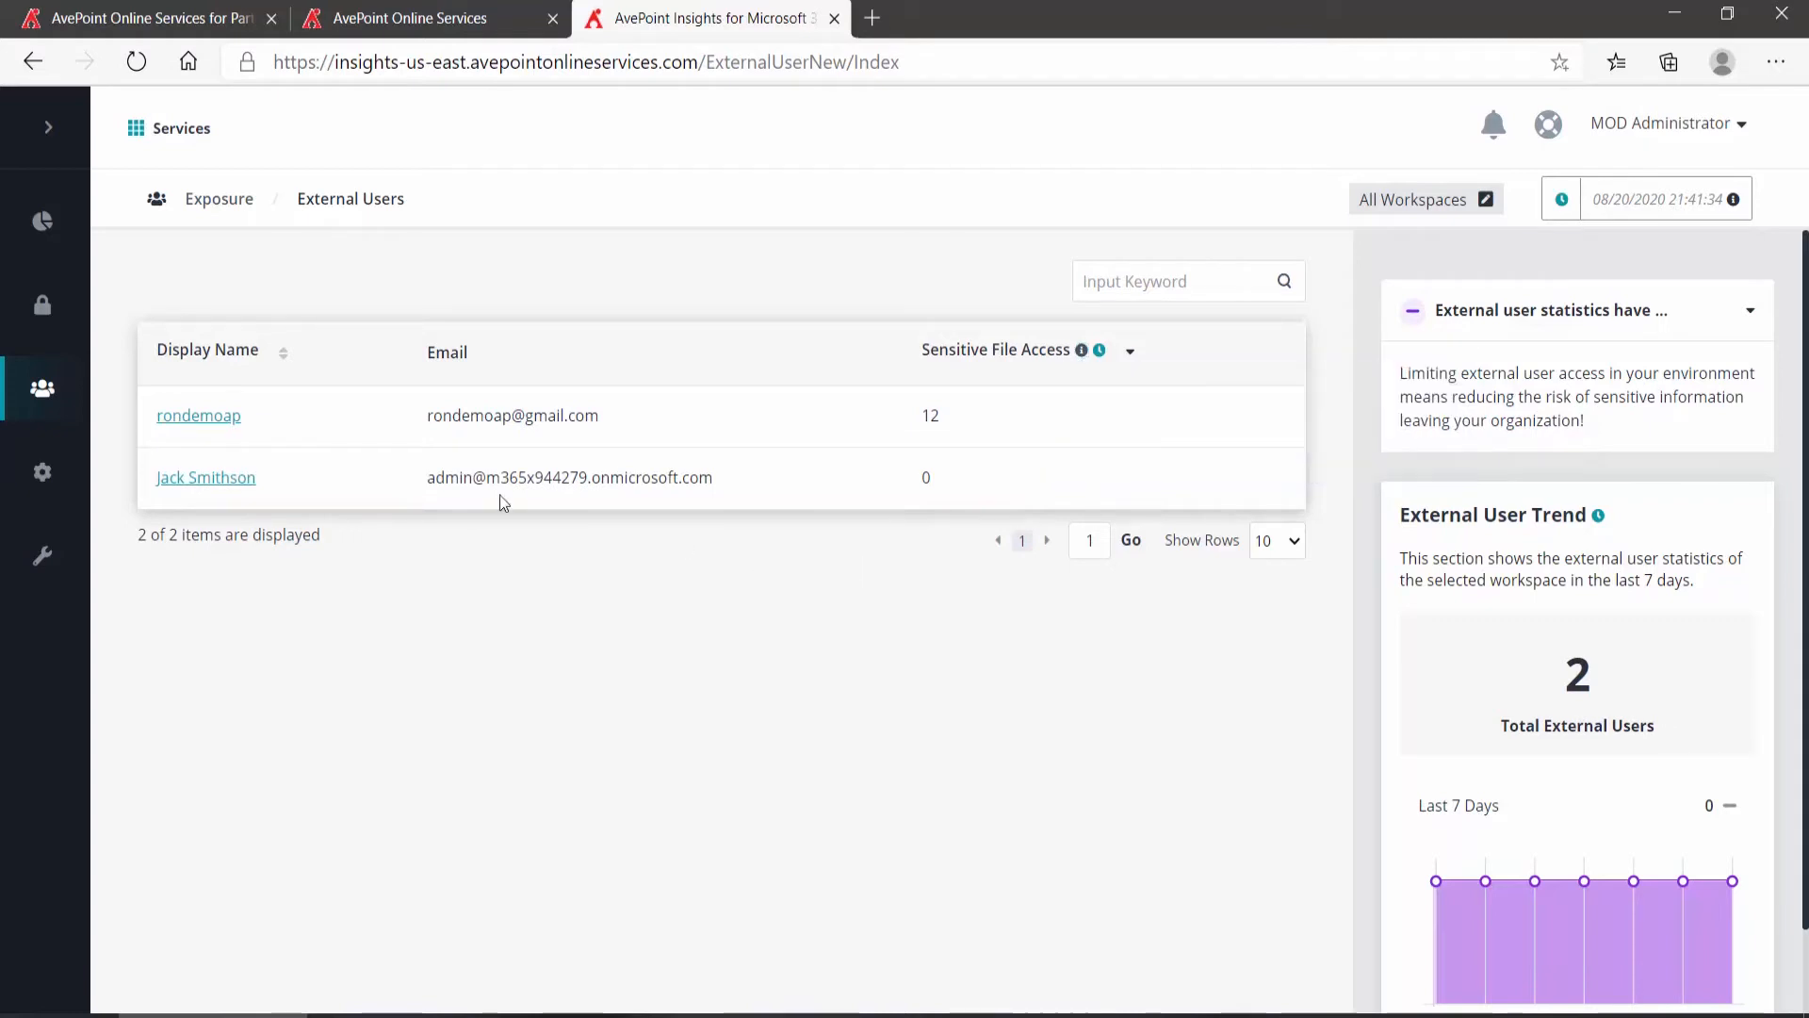
click(233, 481)
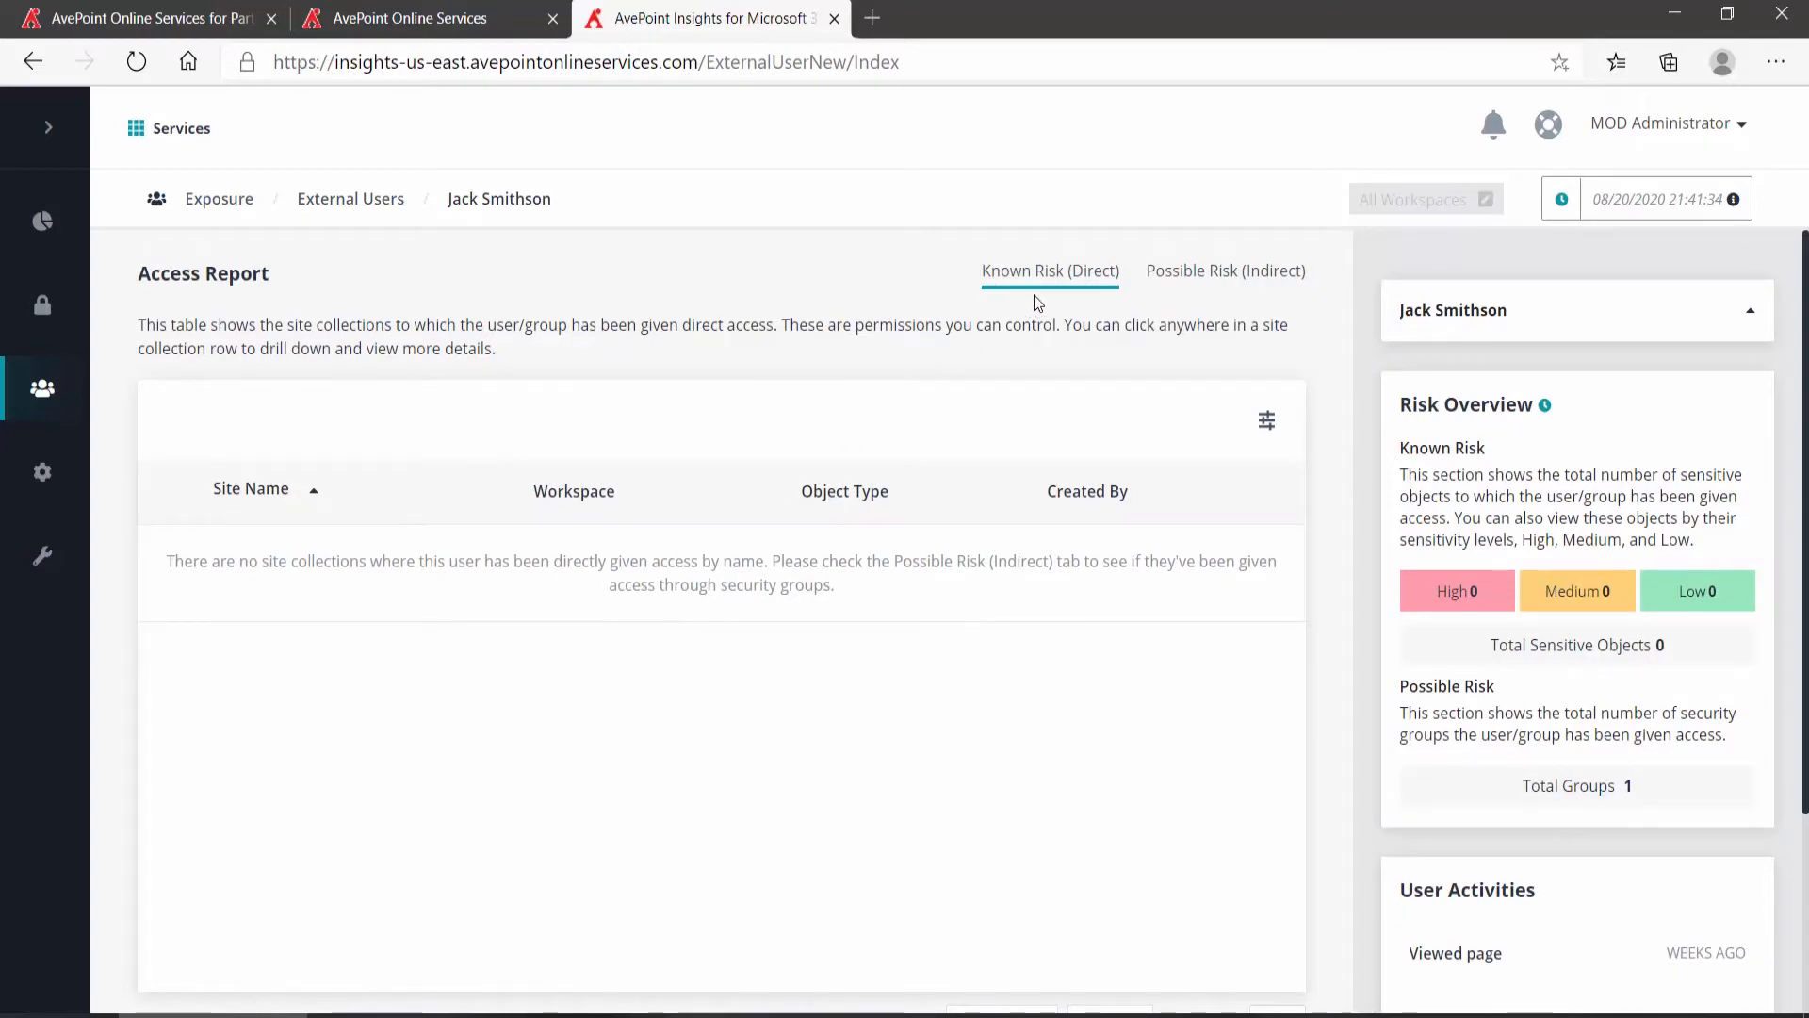
click(1212, 279)
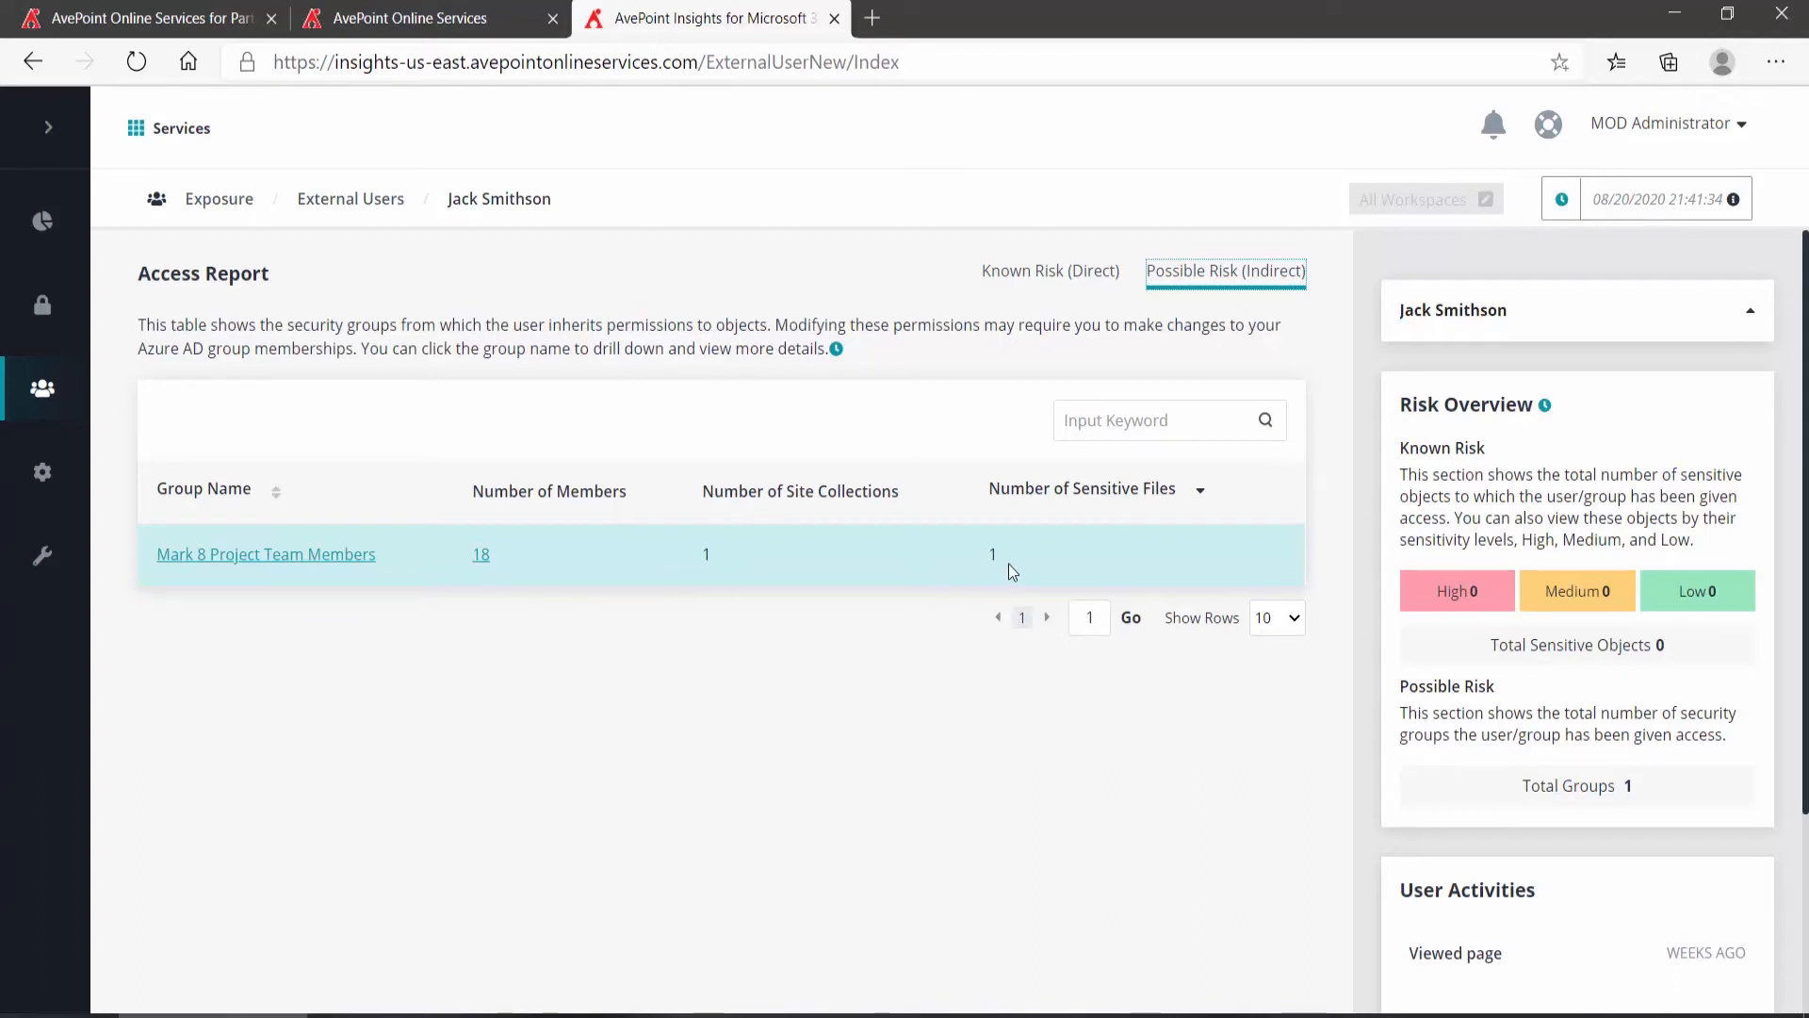
Drill through the Mark 8 Project Team Members group into the Mark 8 Project Team site and review its files' sensitivity levels.
click(348, 565)
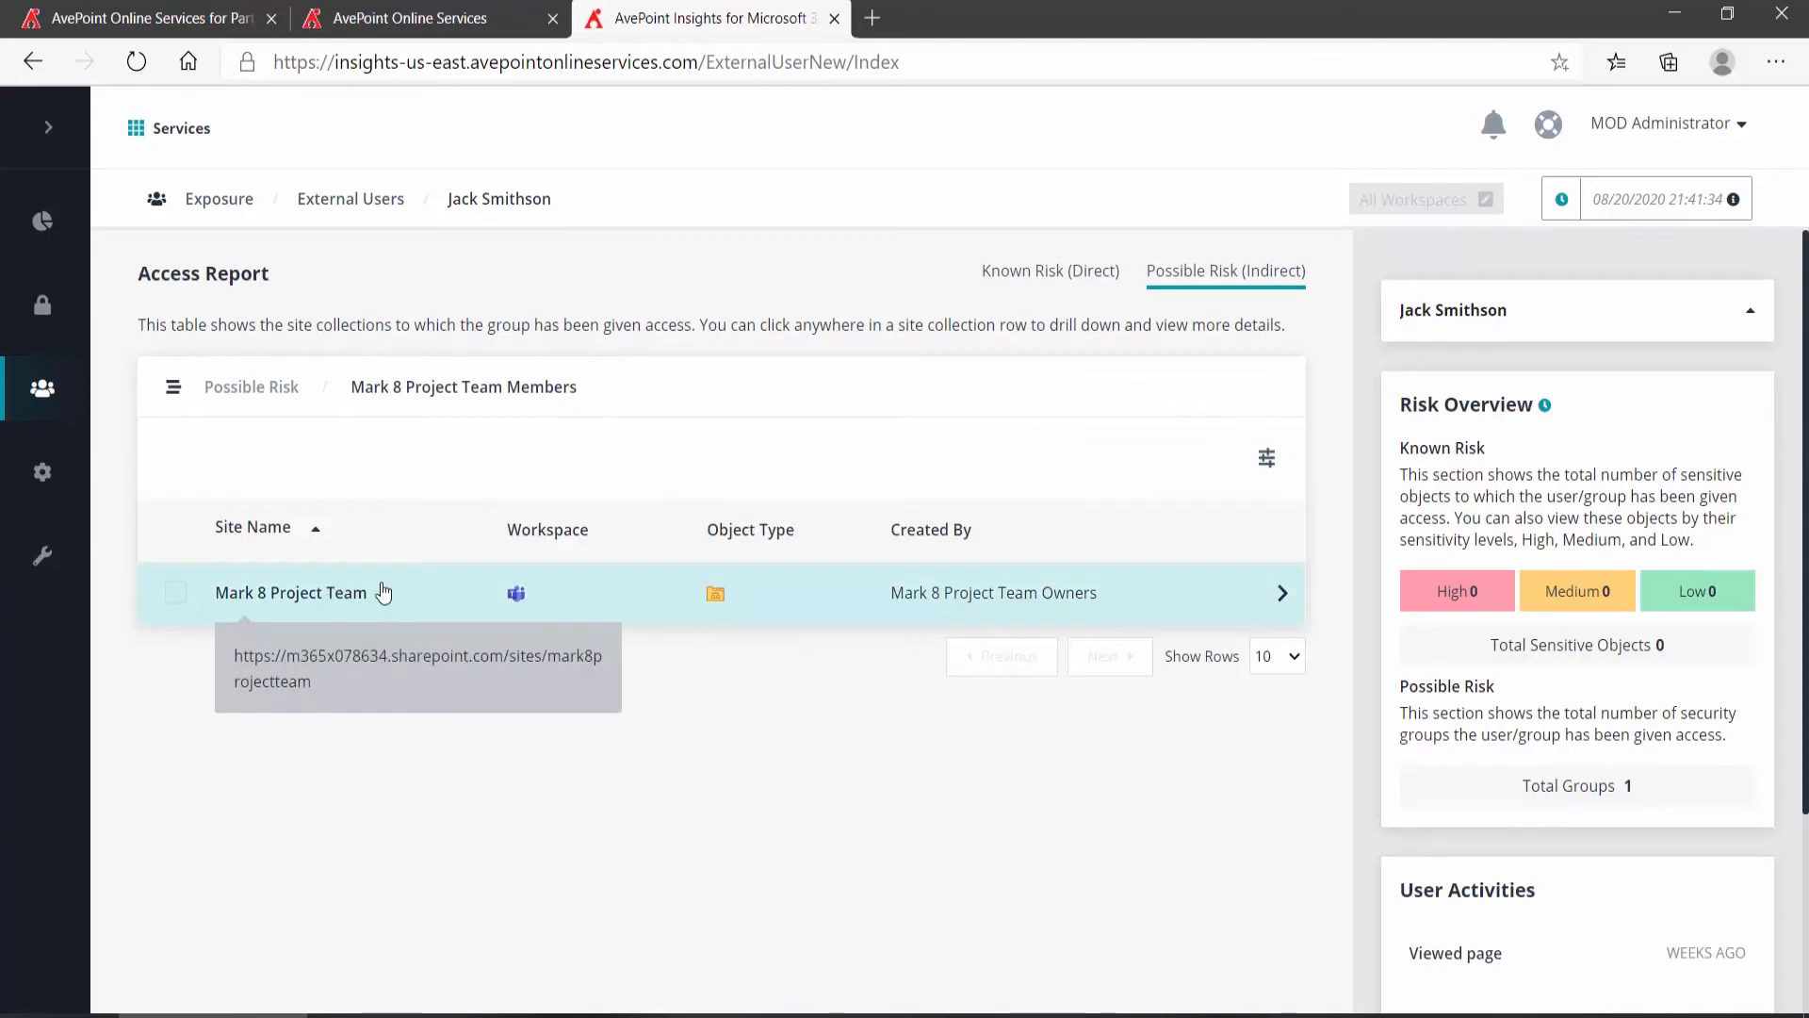
click(327, 614)
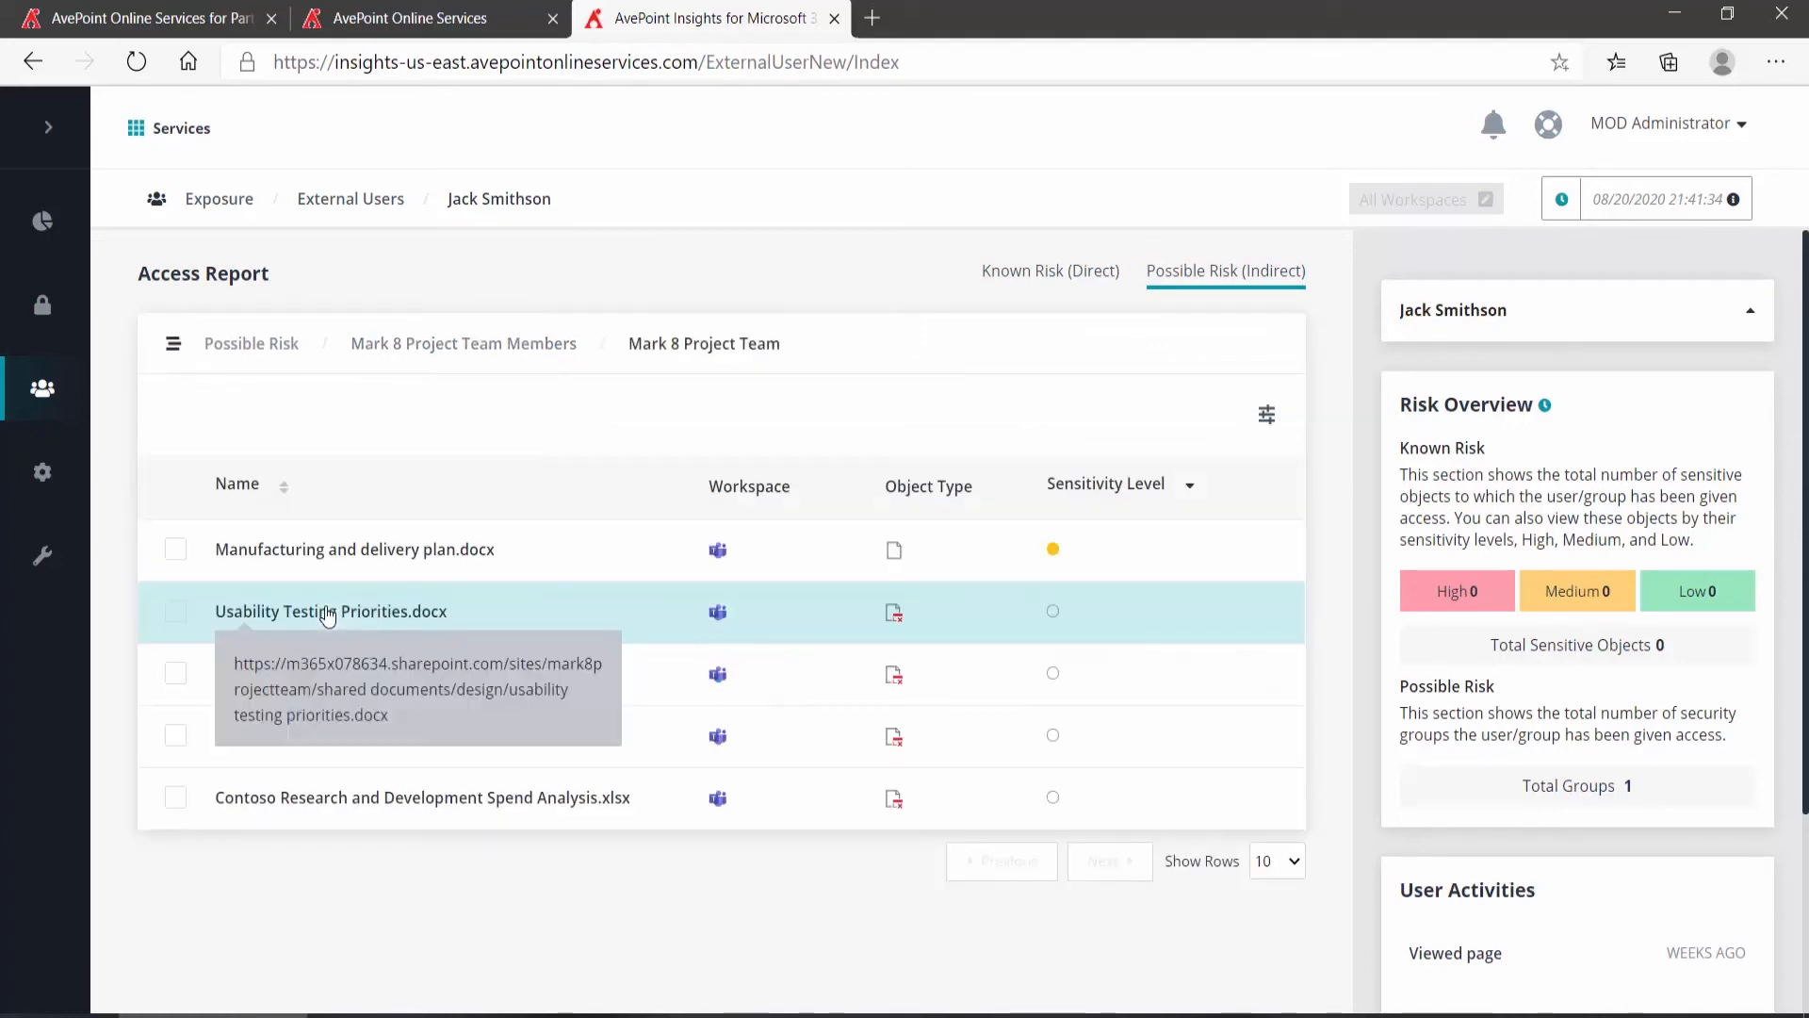
scroll(565, 565, down, 3)
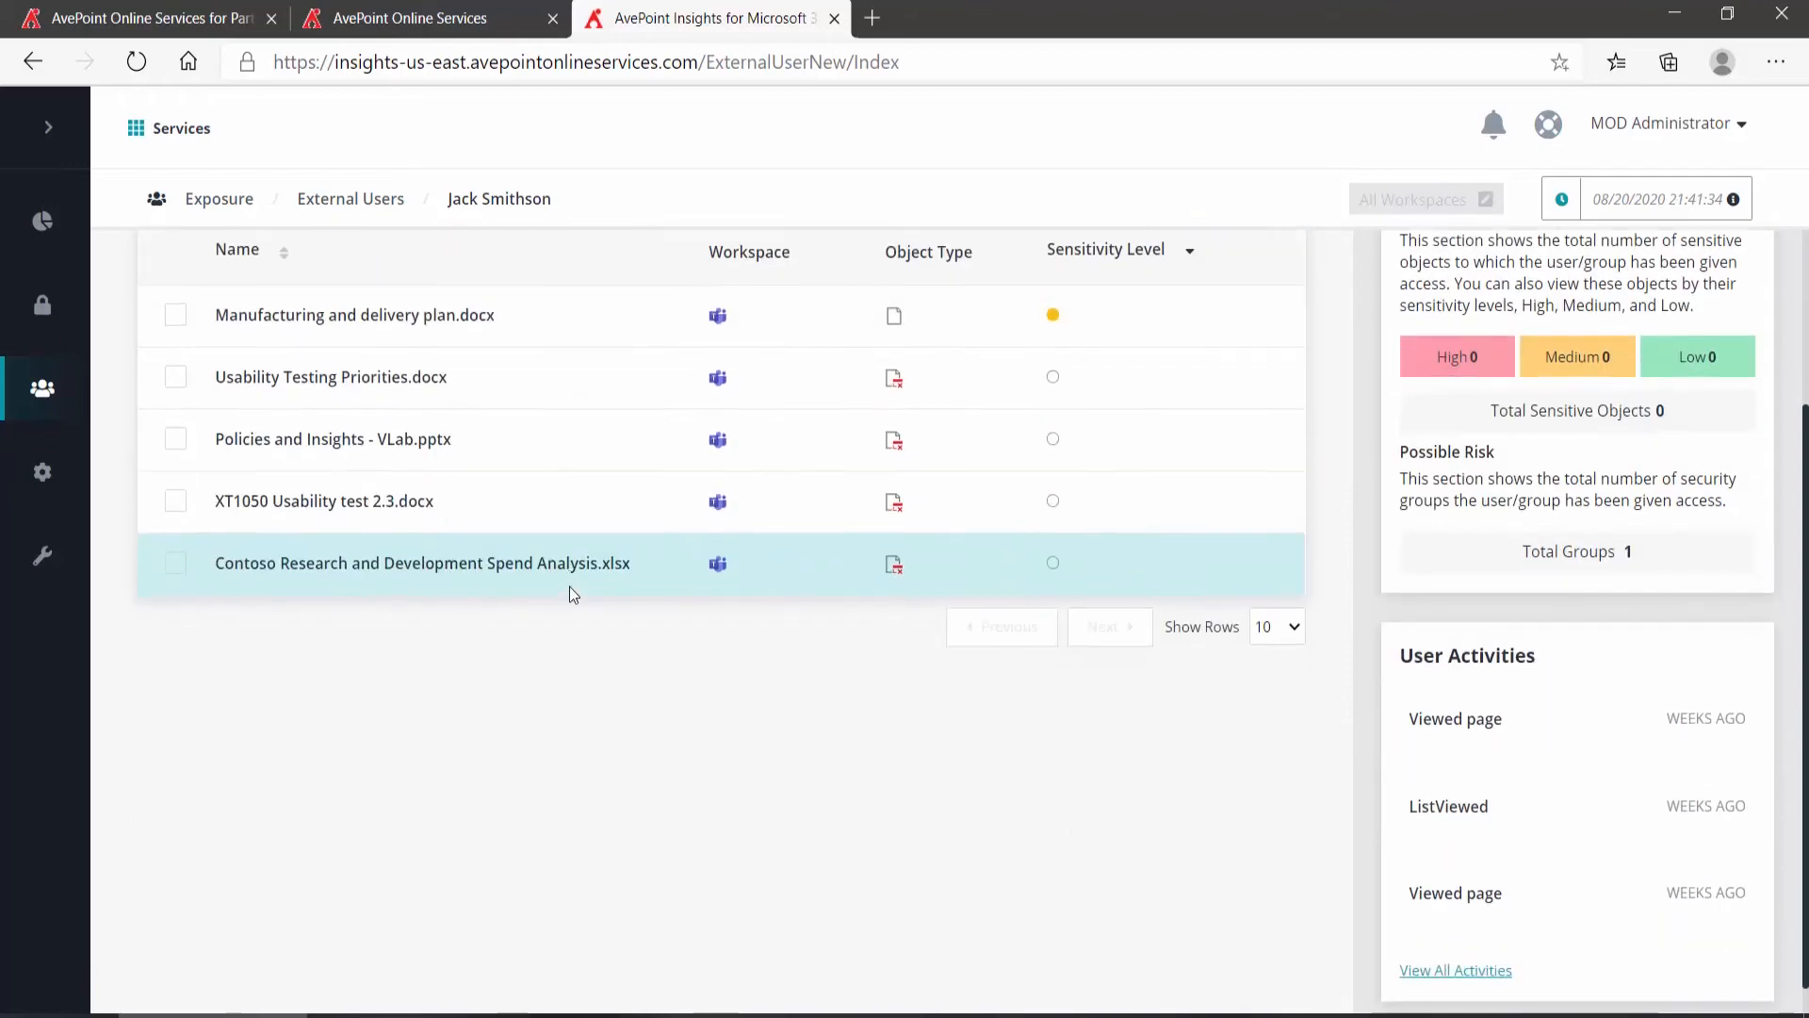
scroll(570, 589, up, 3)
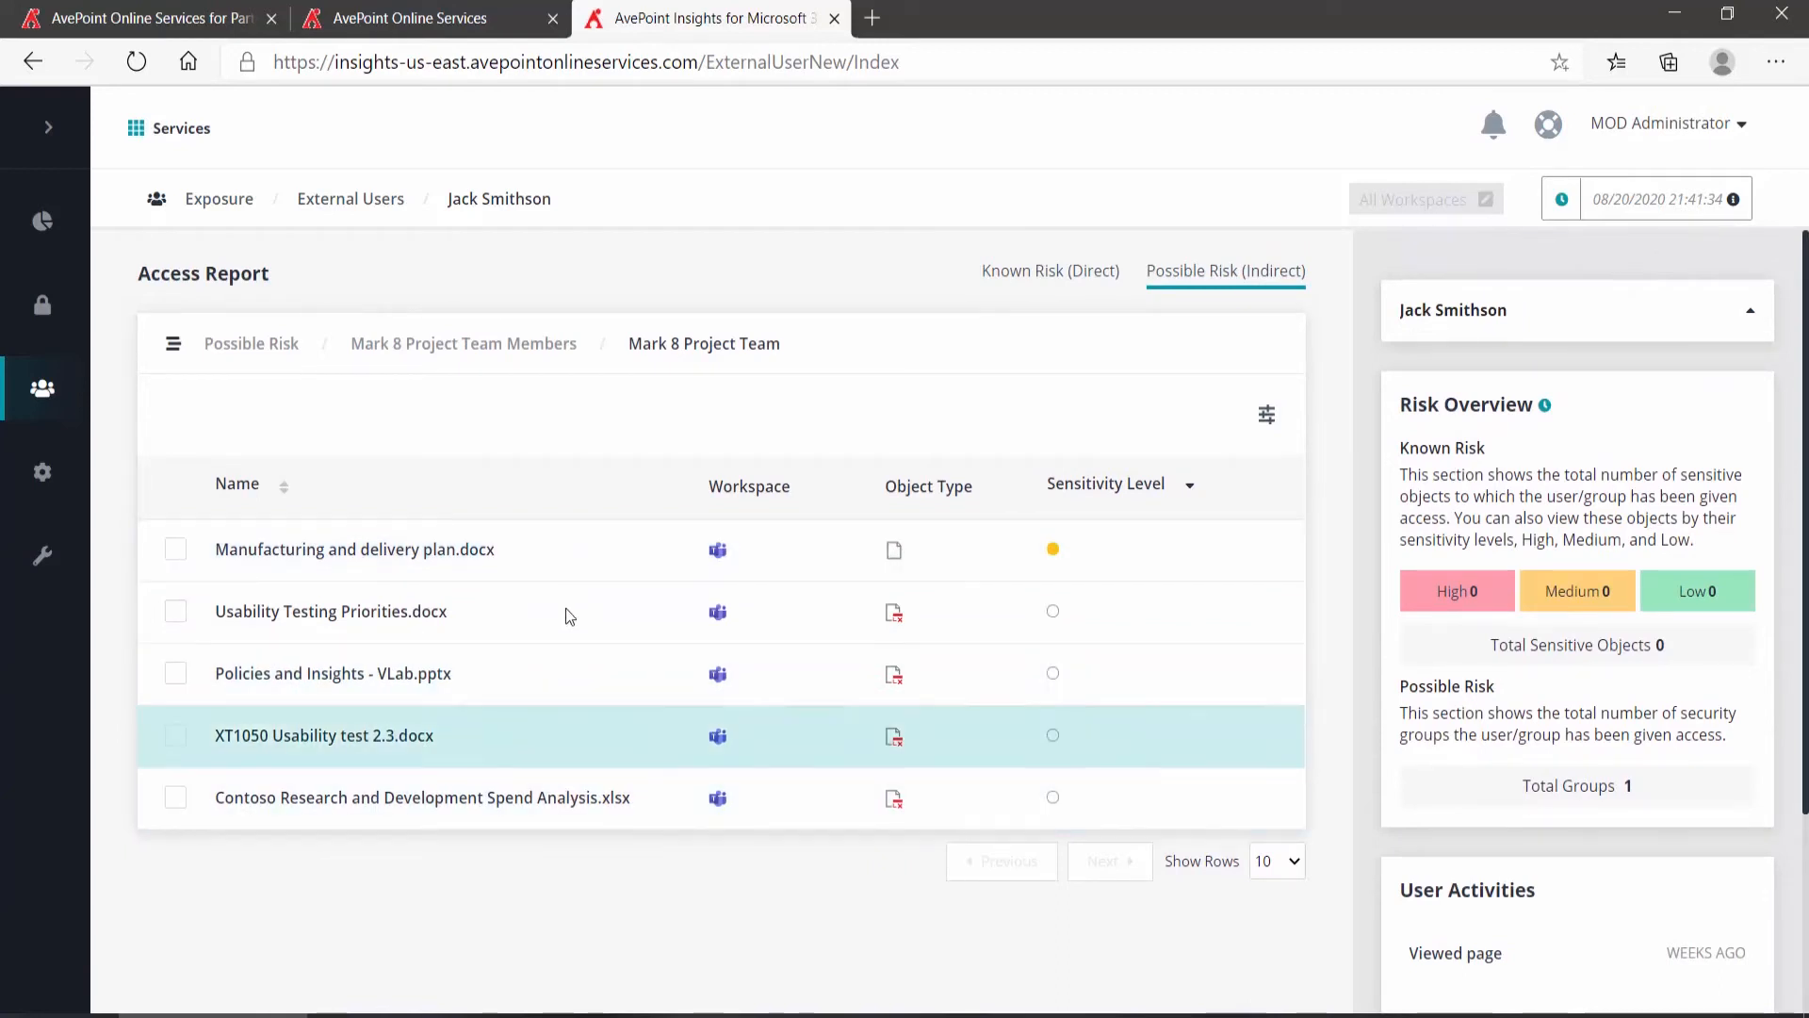
mouse_move(1052, 556)
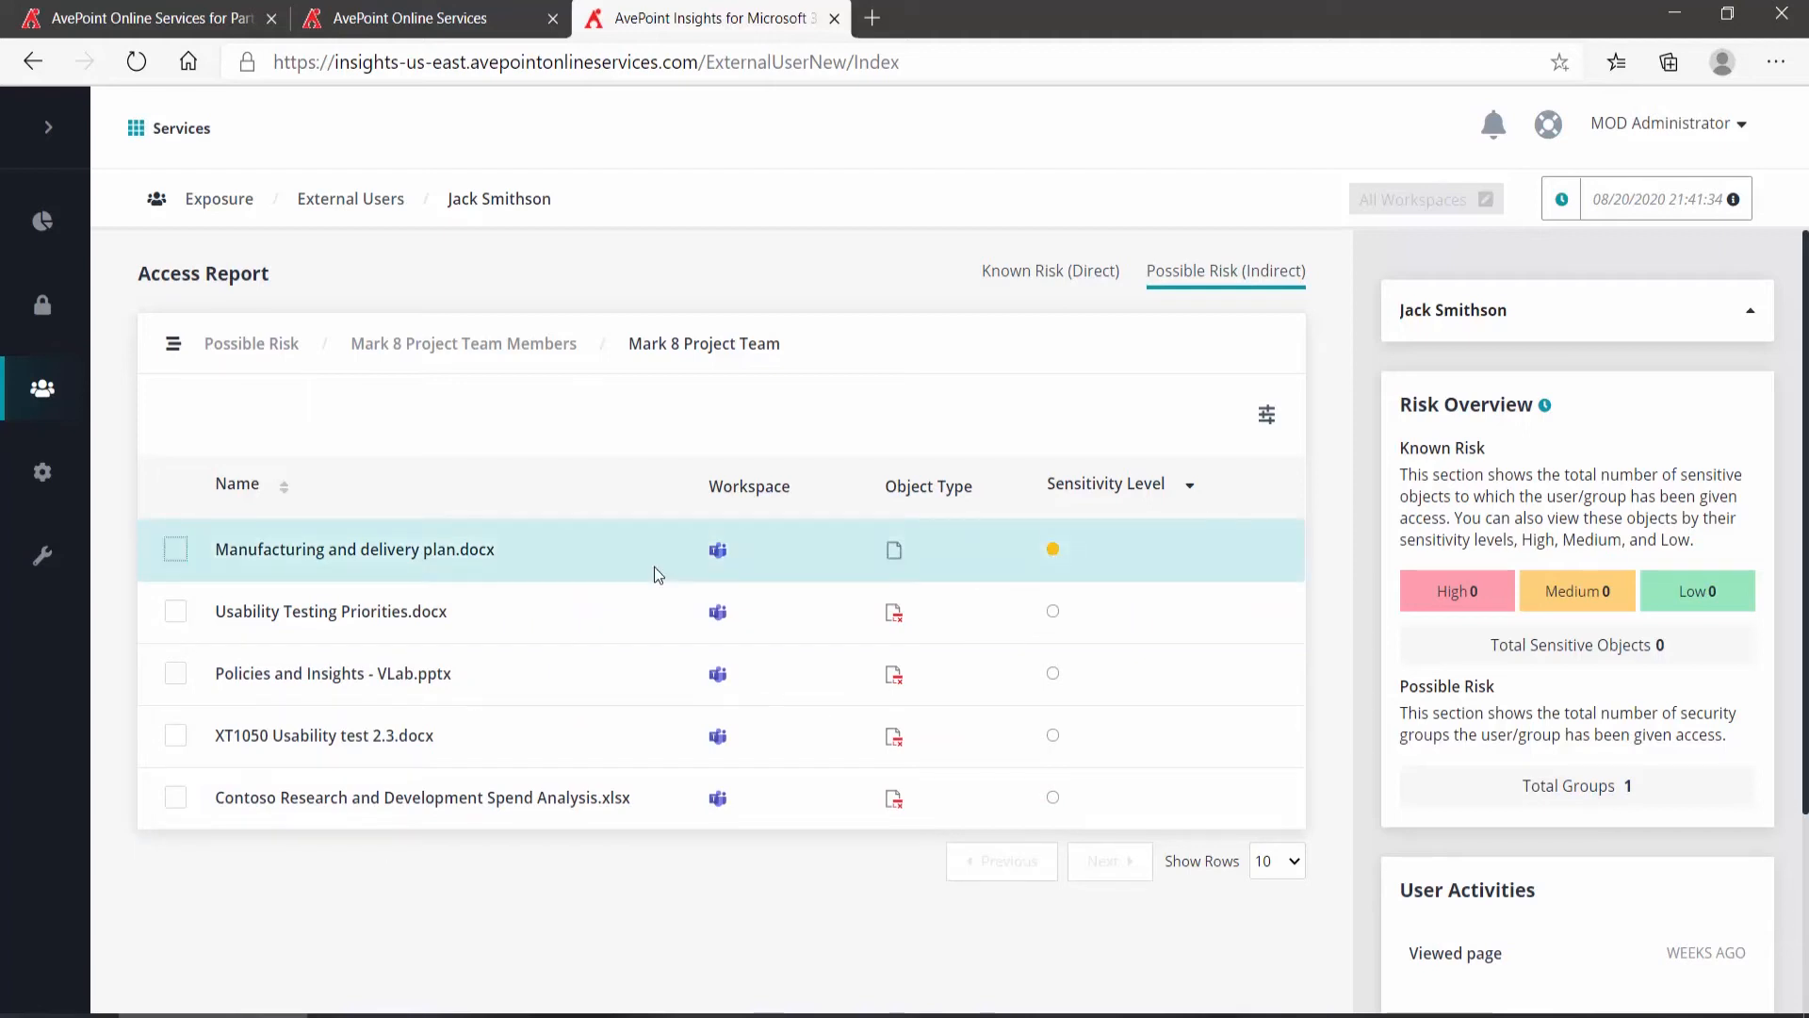
Select Manufacturing and delivery plan.docx, check its recent activities, and return to the access report.
click(179, 555)
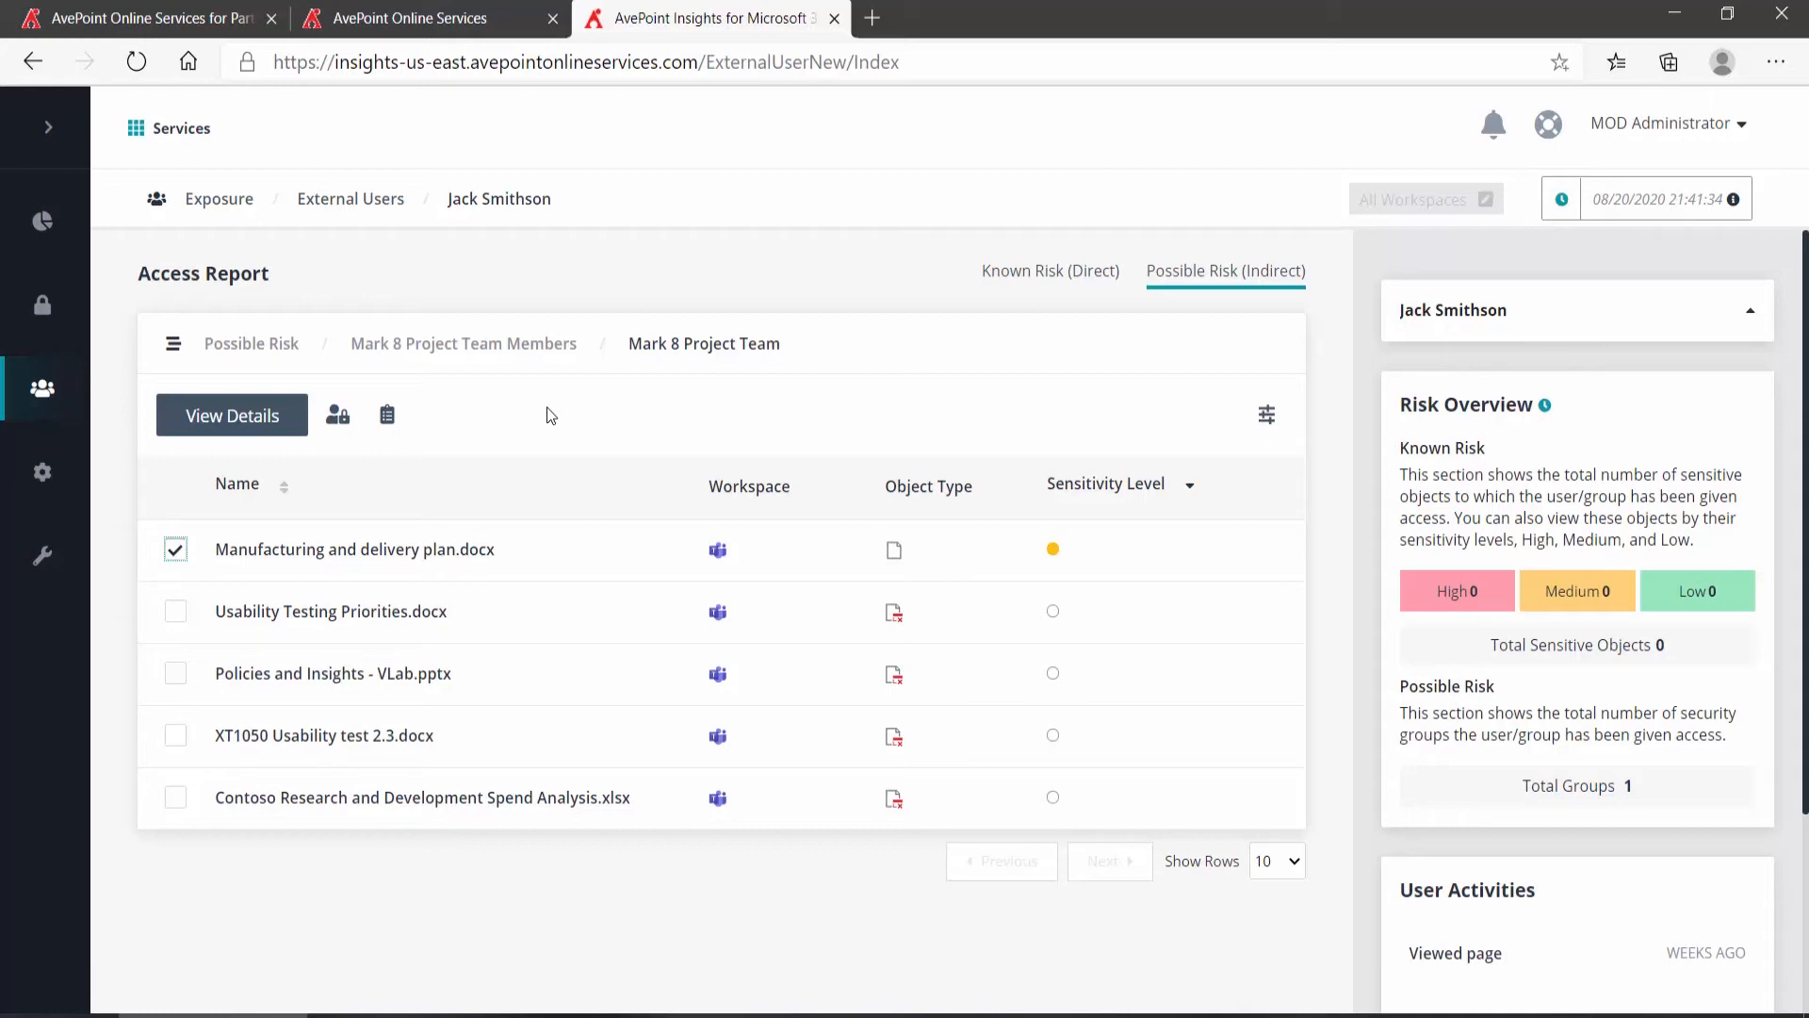
click(385, 417)
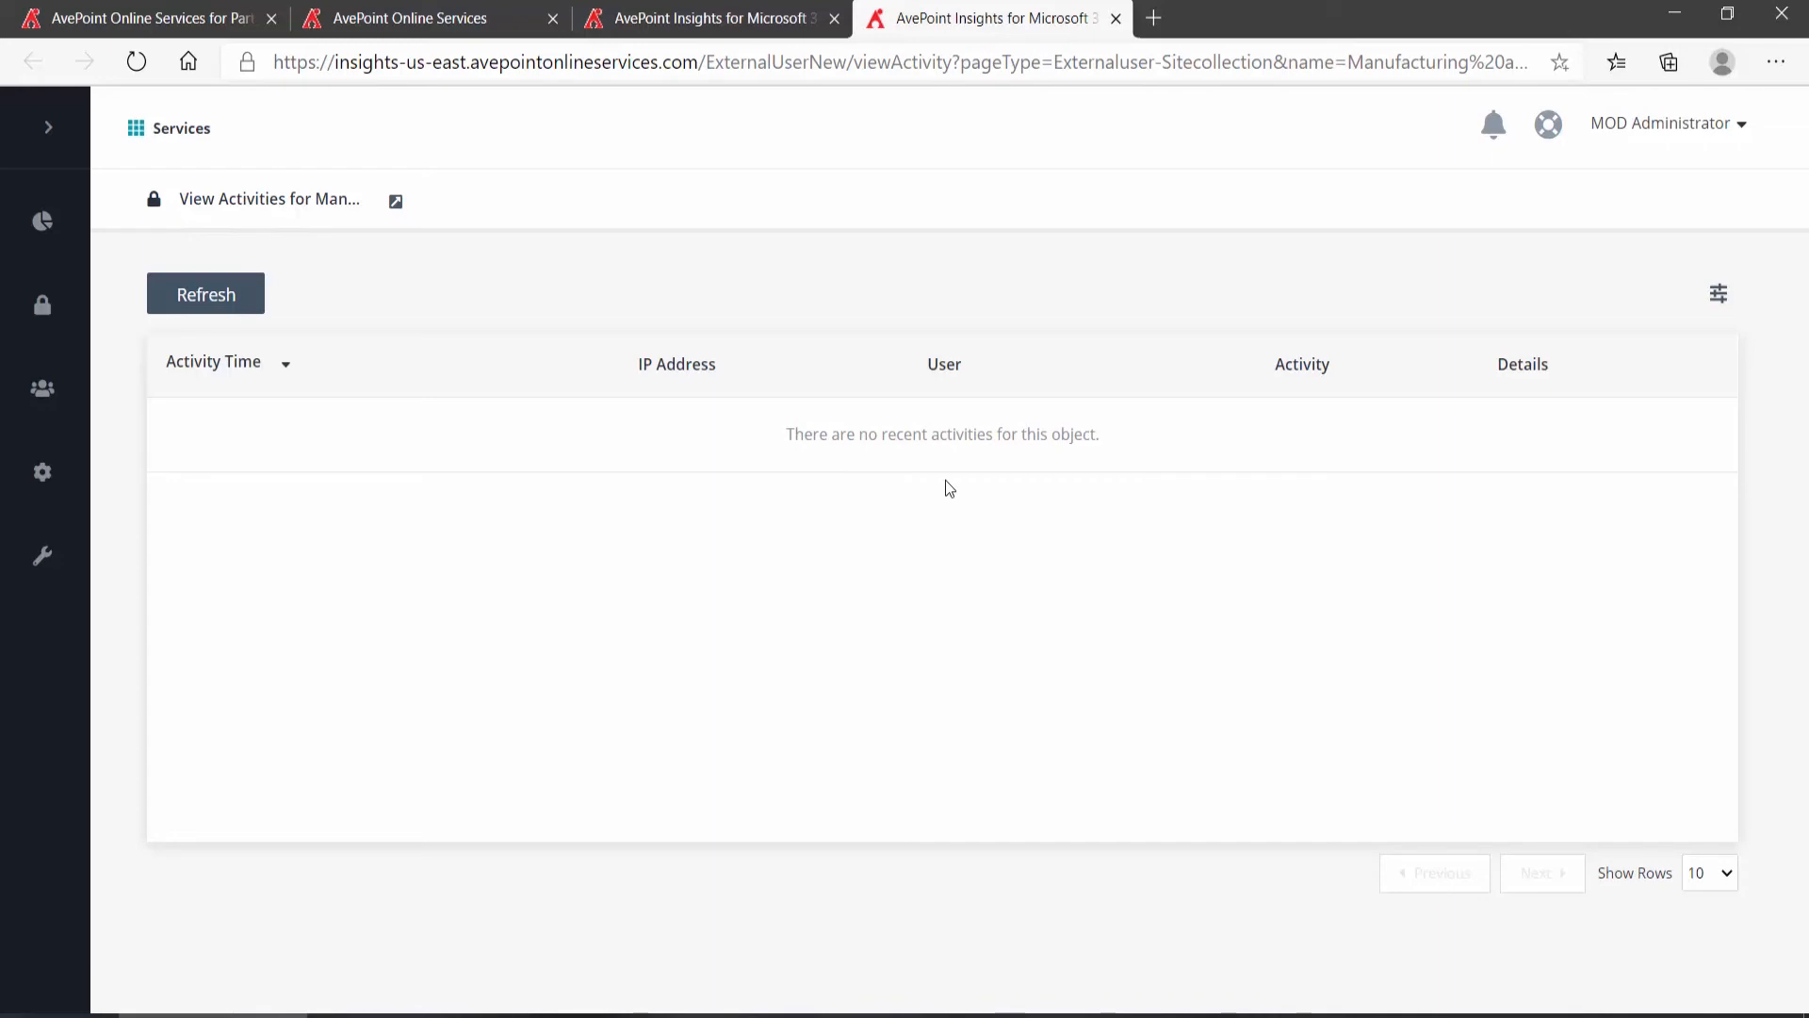
click(1116, 17)
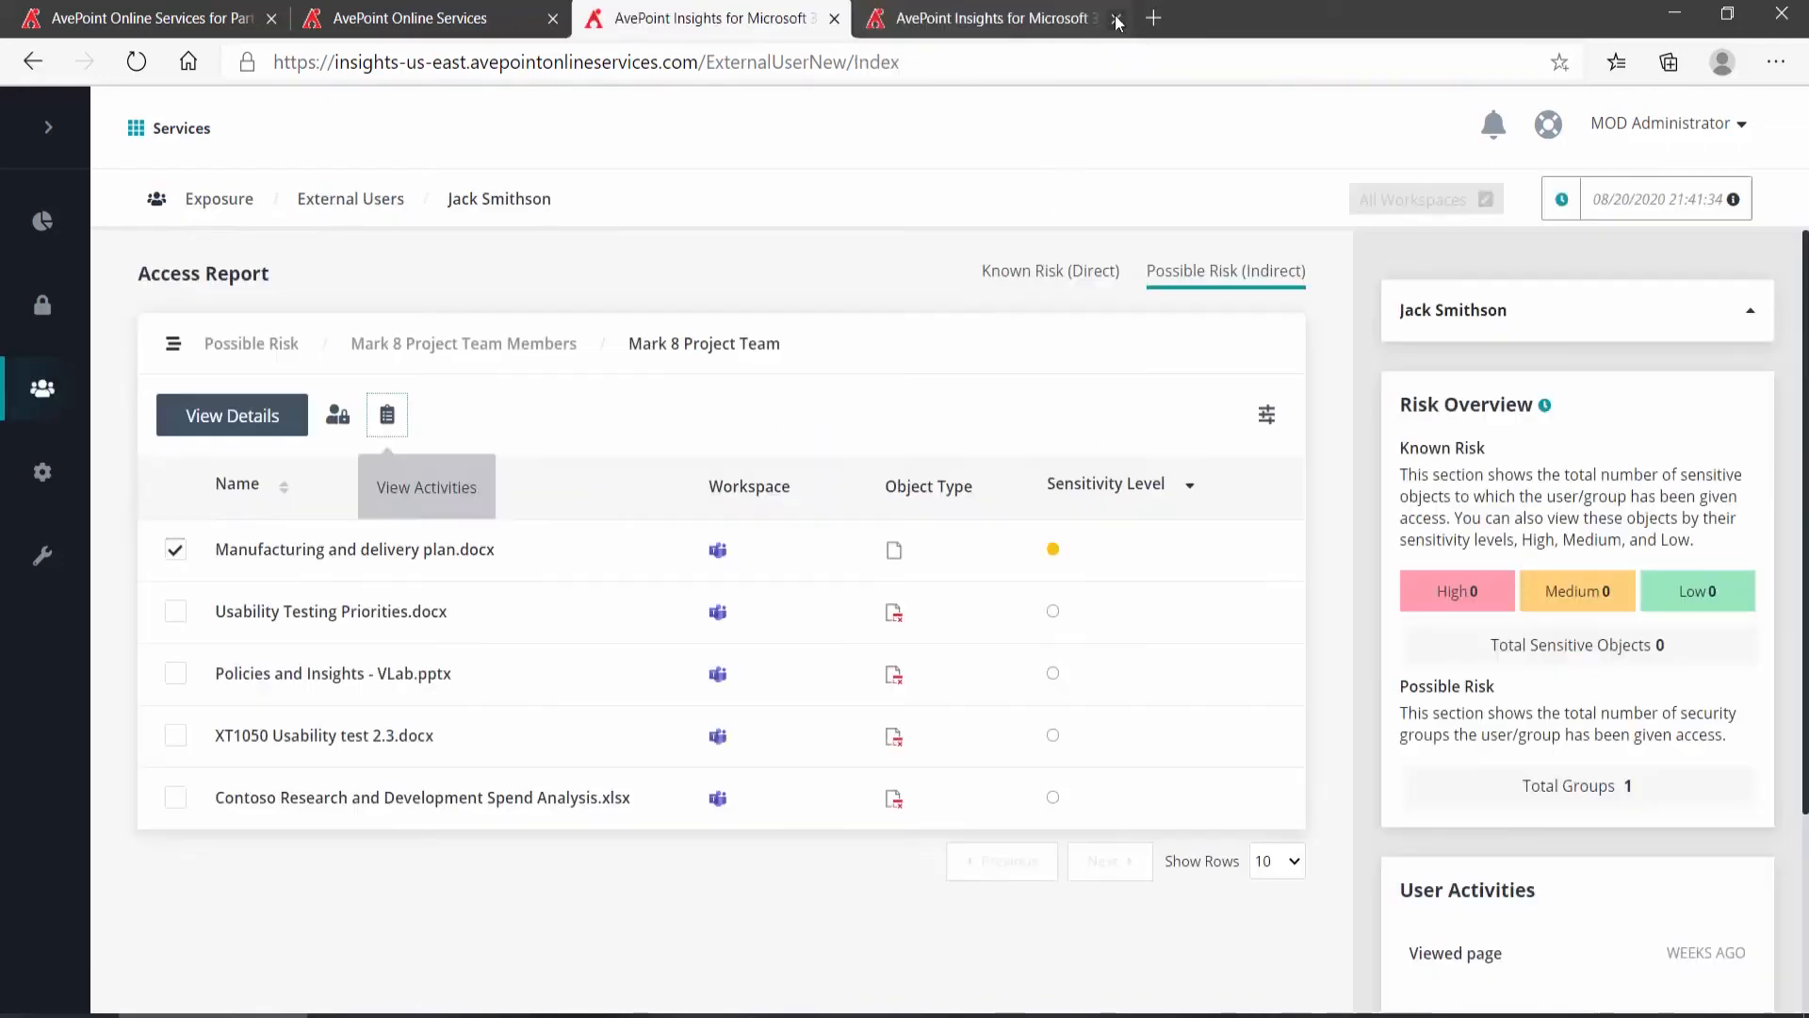
View the permissions of Manufacturing and delivery plan.docx with 50 rows shown per page.
click(337, 416)
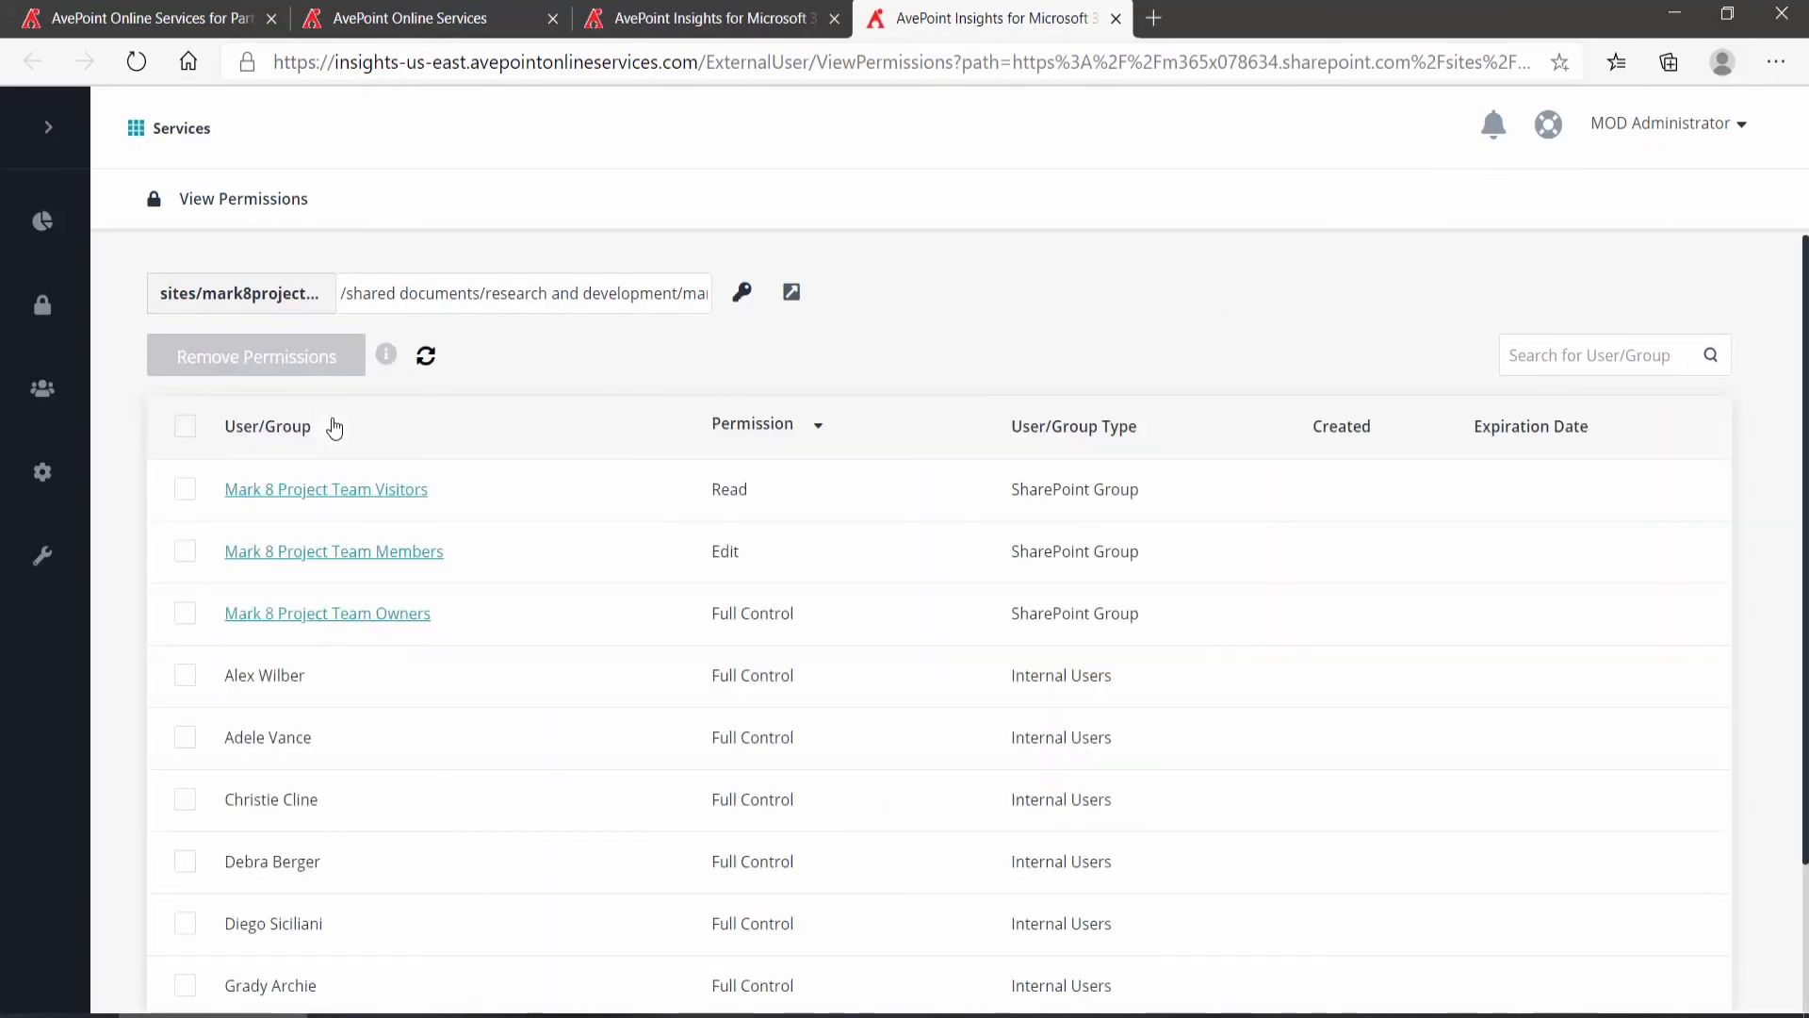
scroll(525, 493, down, 2)
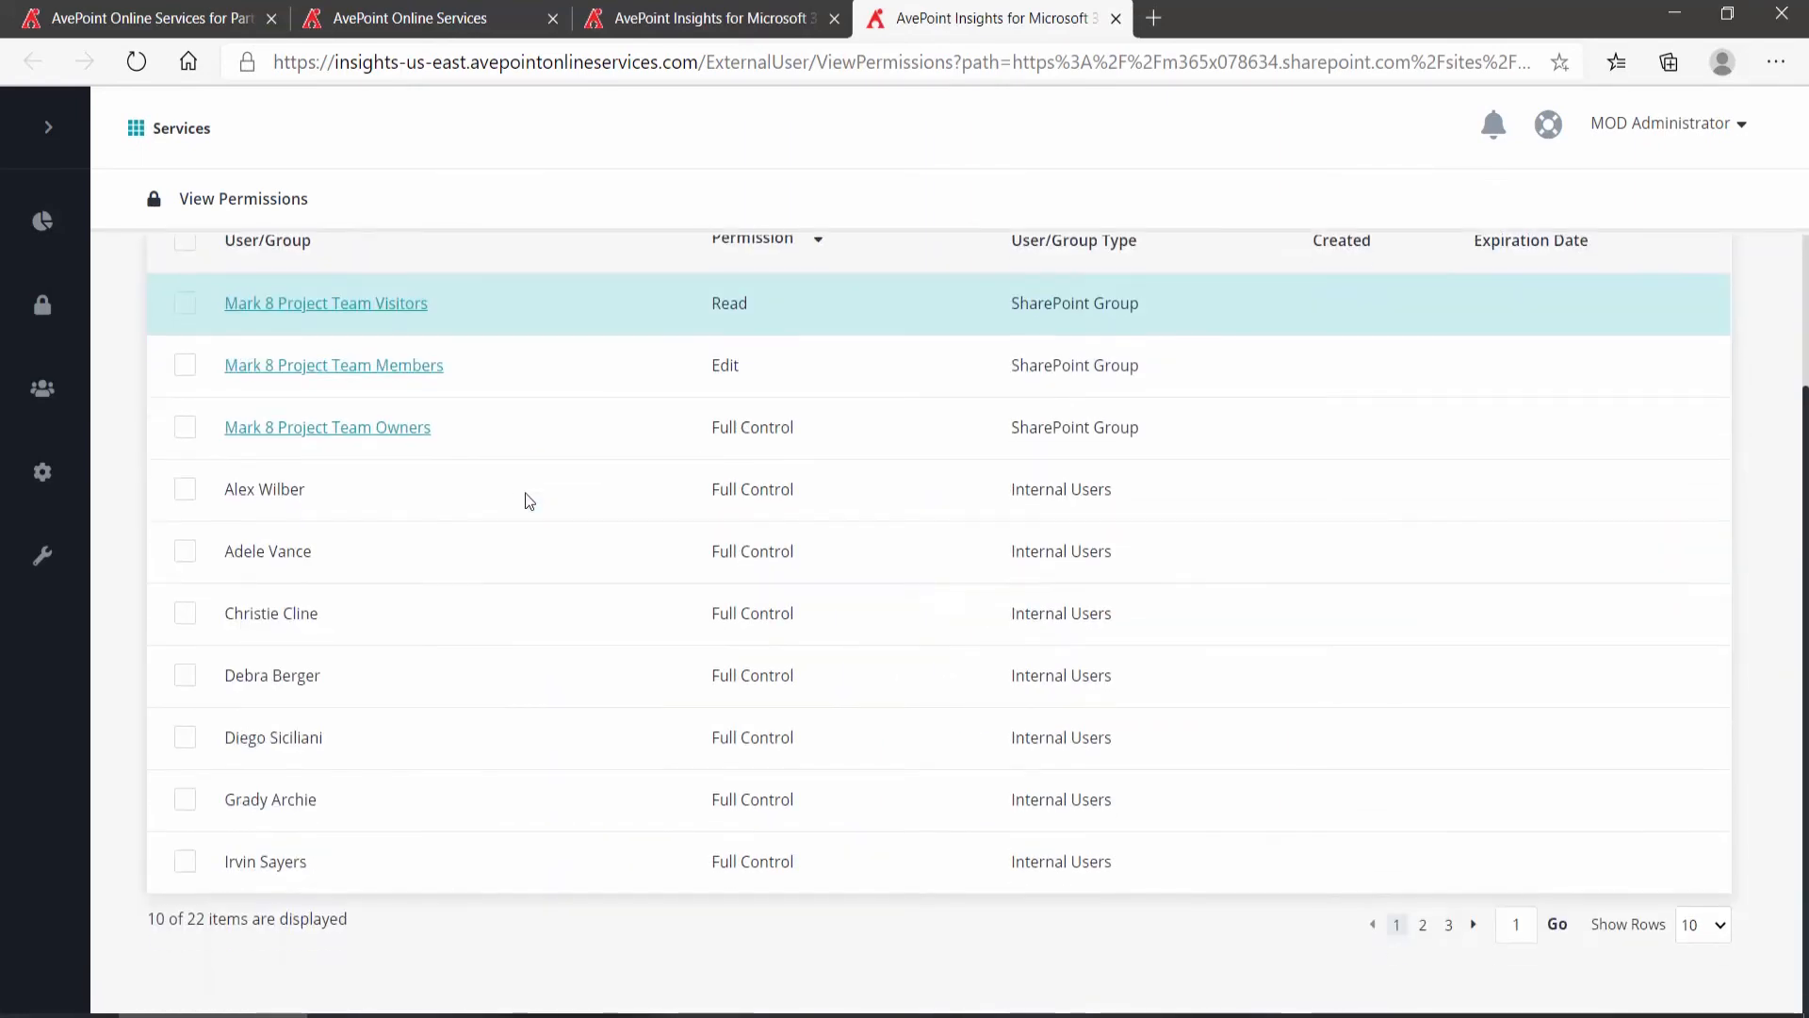
click(1701, 924)
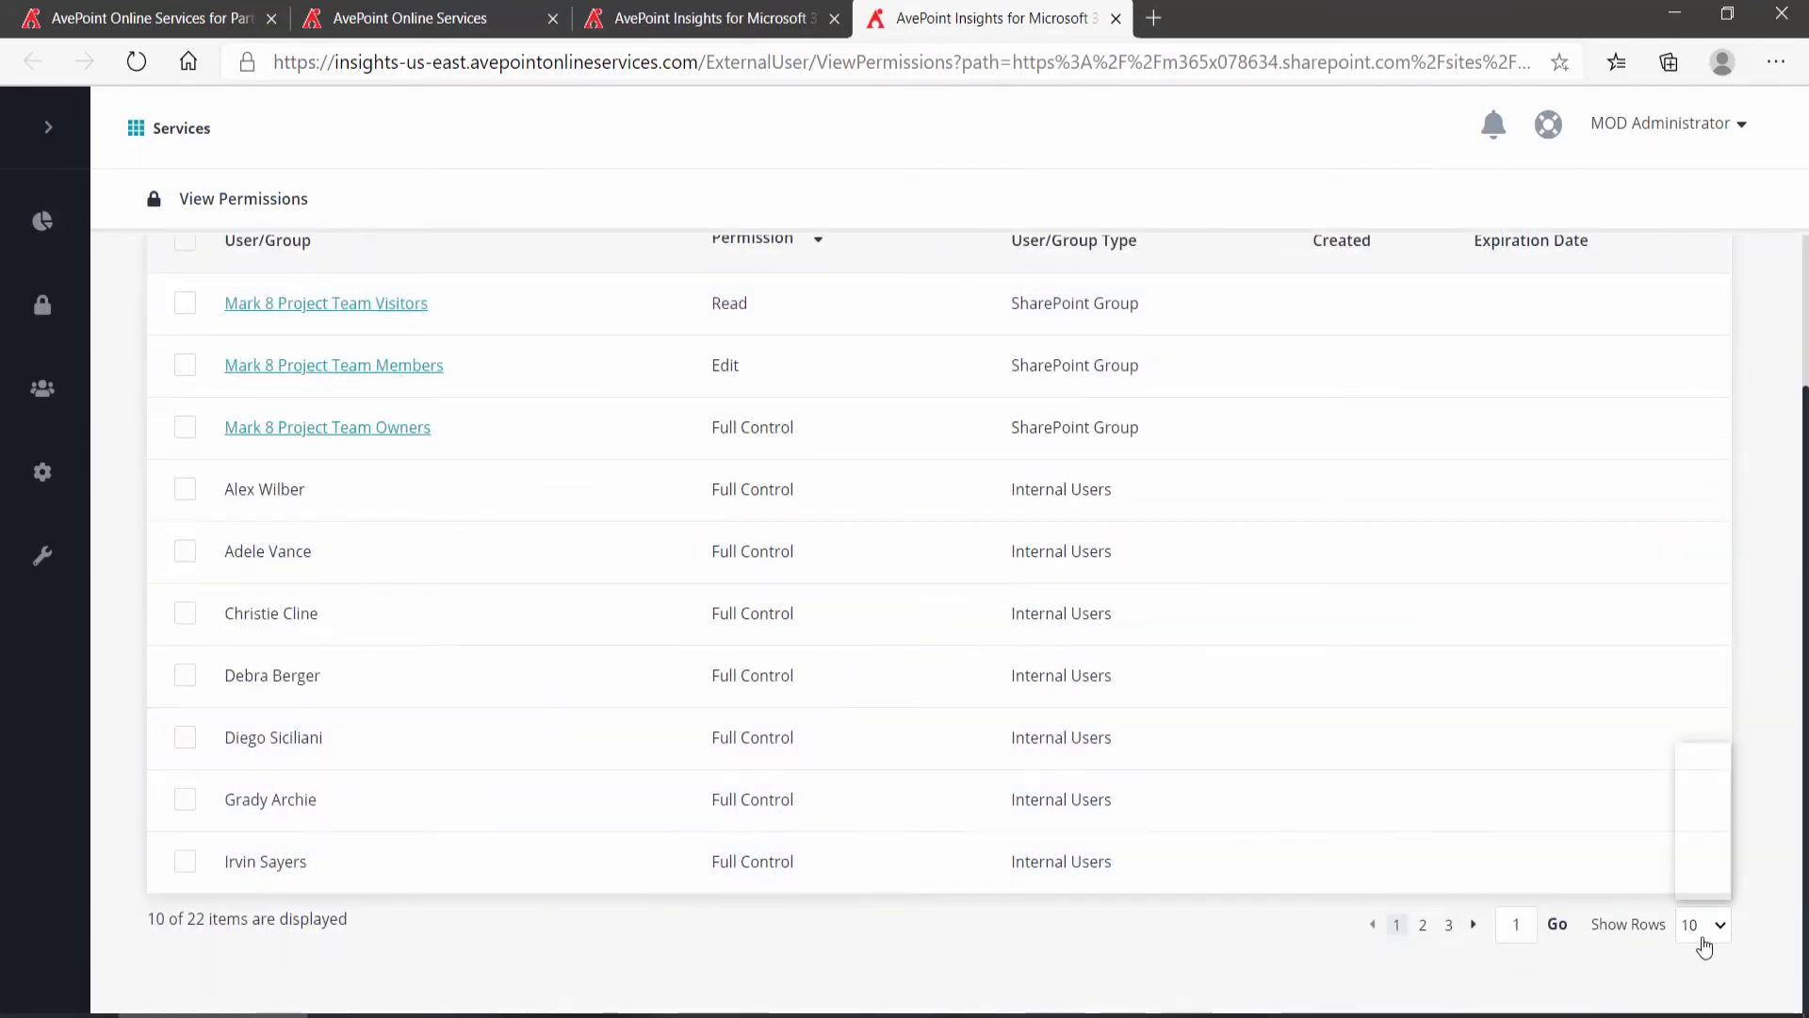
click(1692, 843)
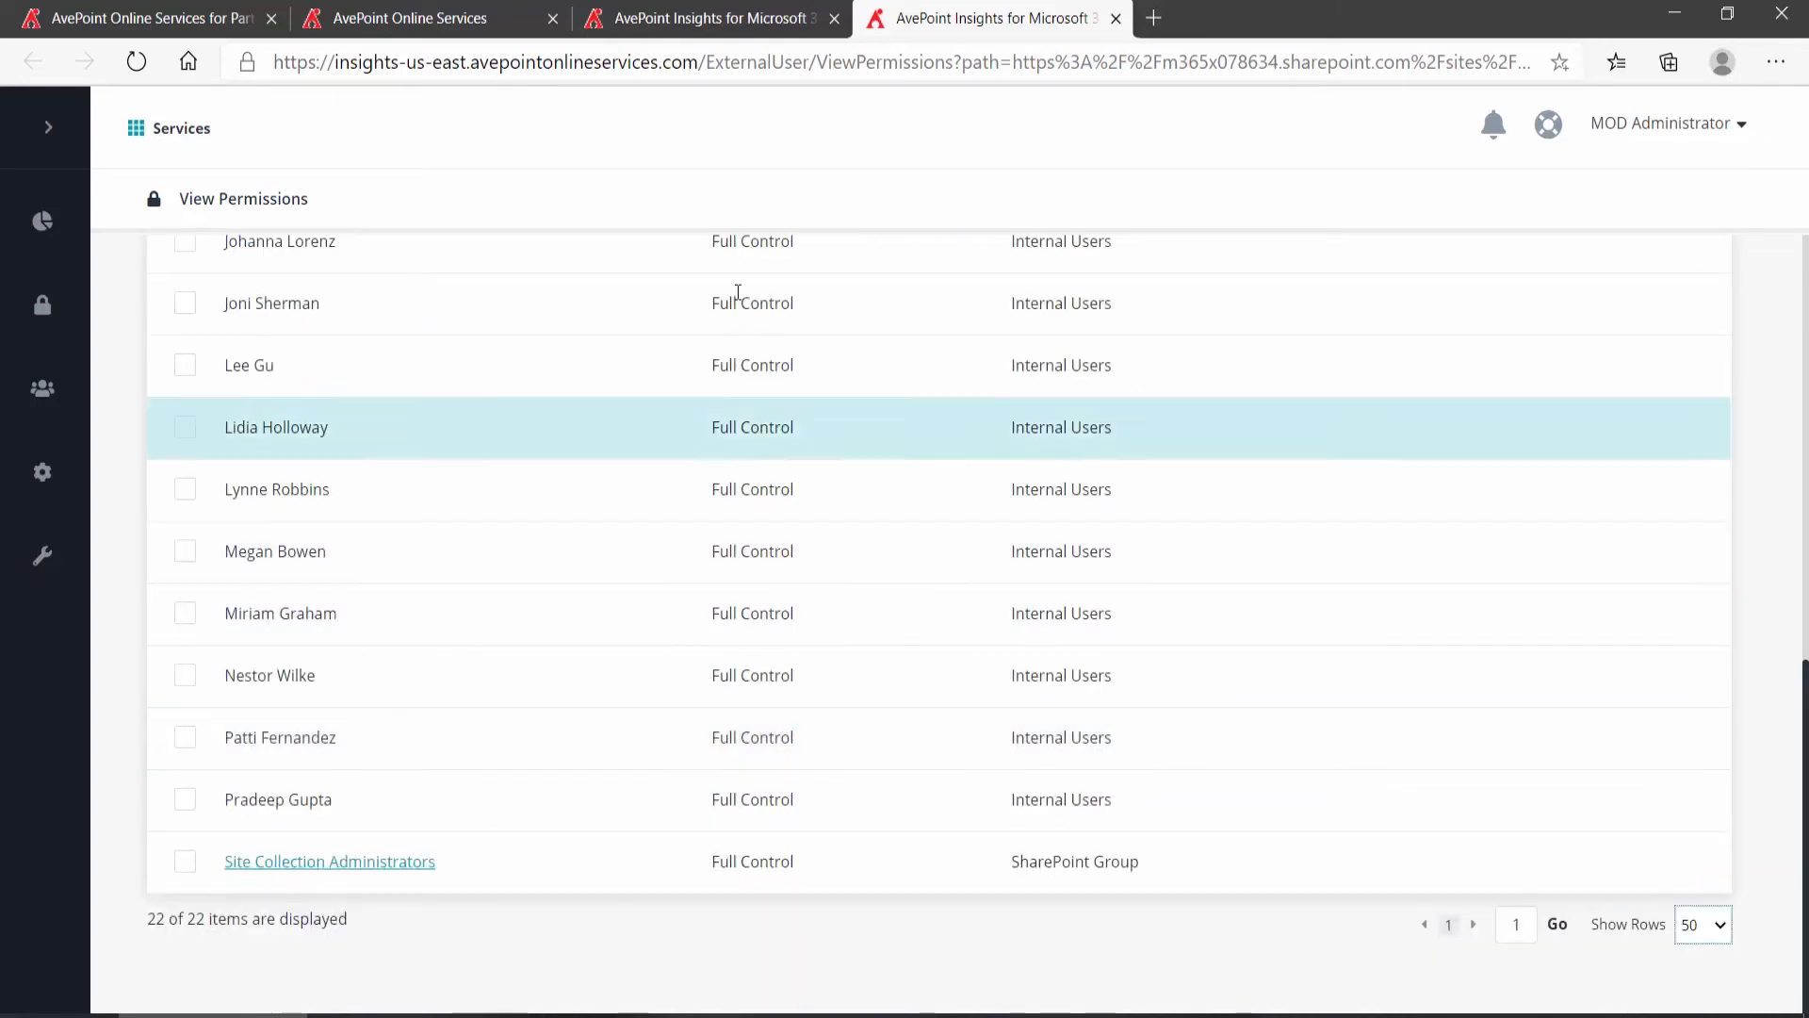
Check the external user's name in the access report, look for it in the file's permissions, and view the Mark 8 Project Team Members group's members.
click(730, 25)
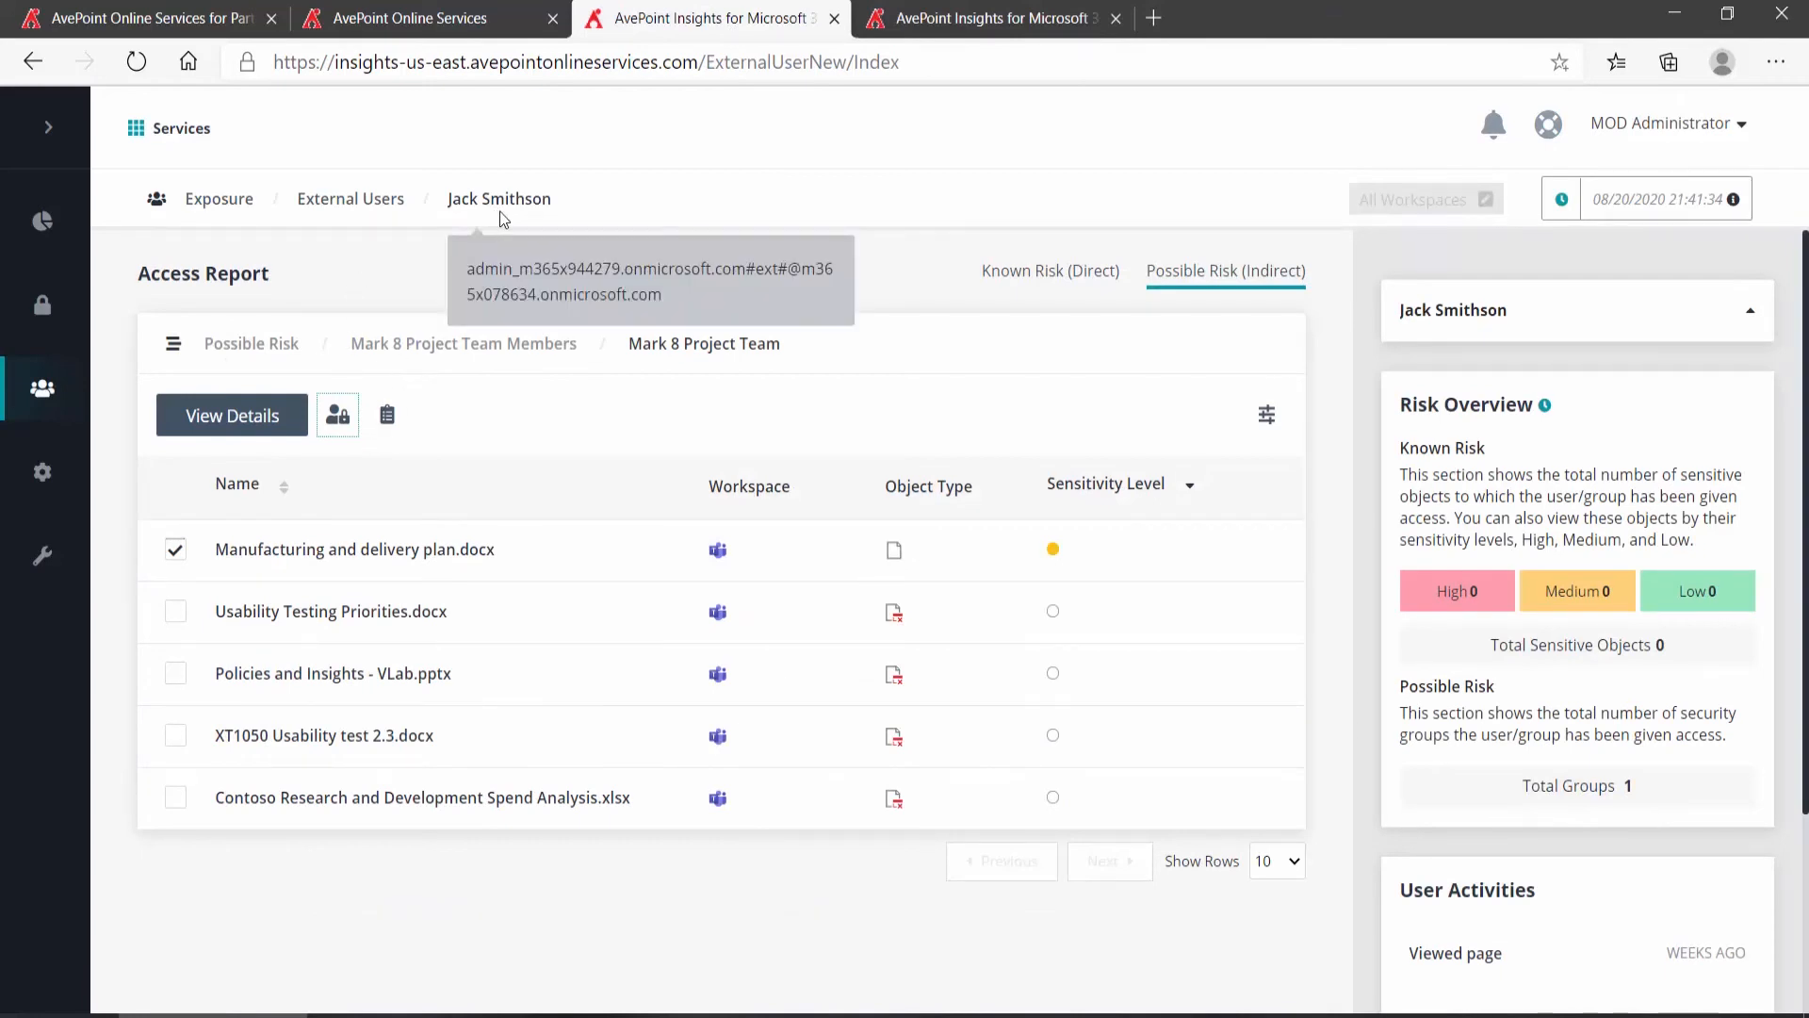
click(990, 19)
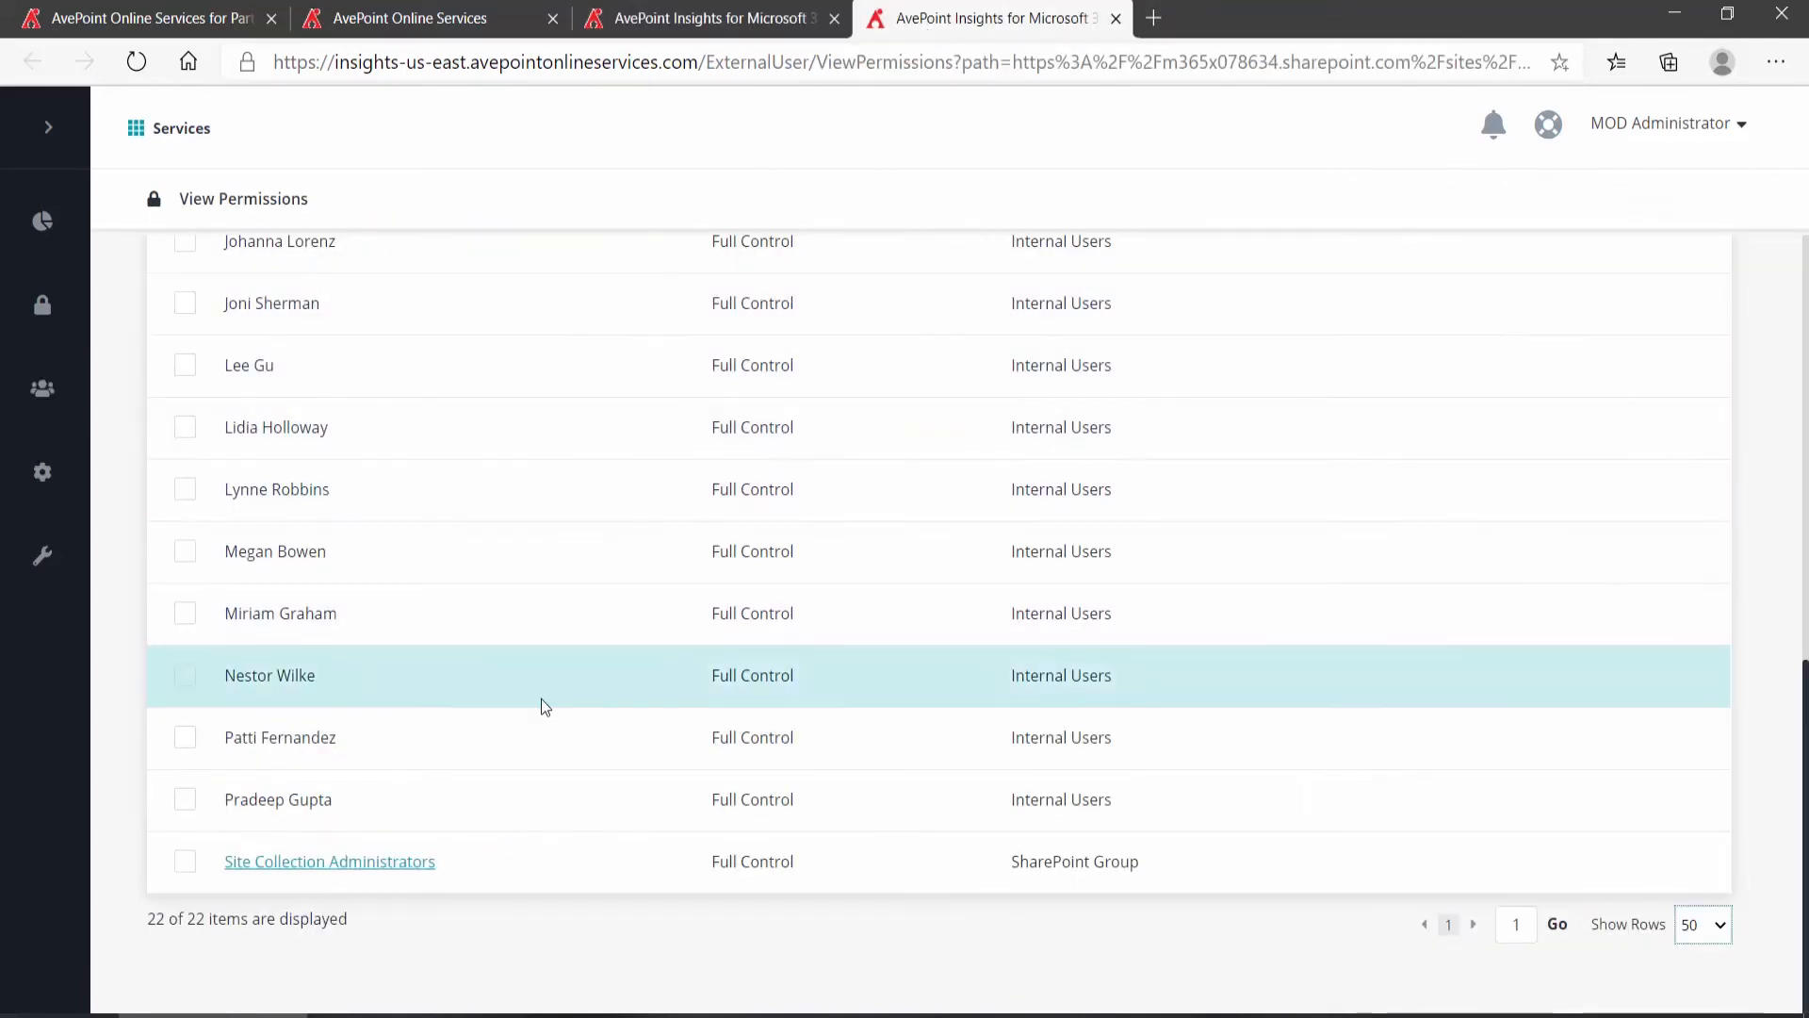
scroll(554, 633, up, 1)
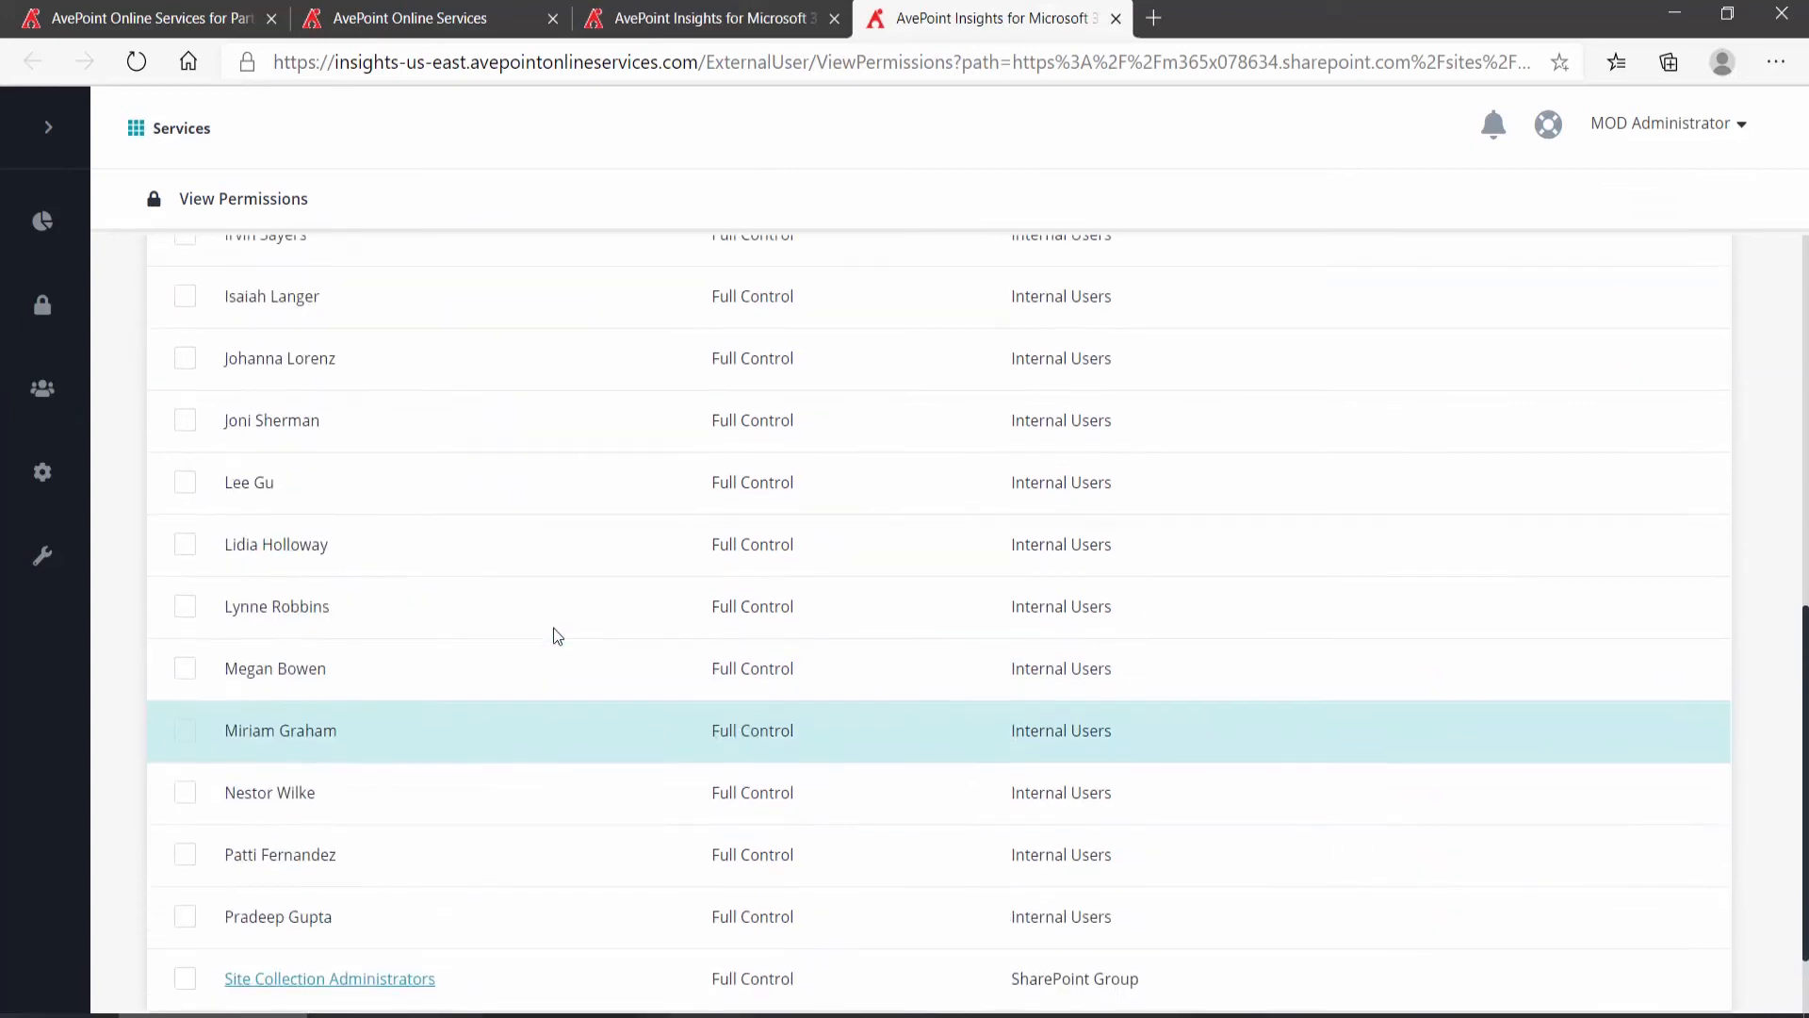
scroll(554, 633, up, 5)
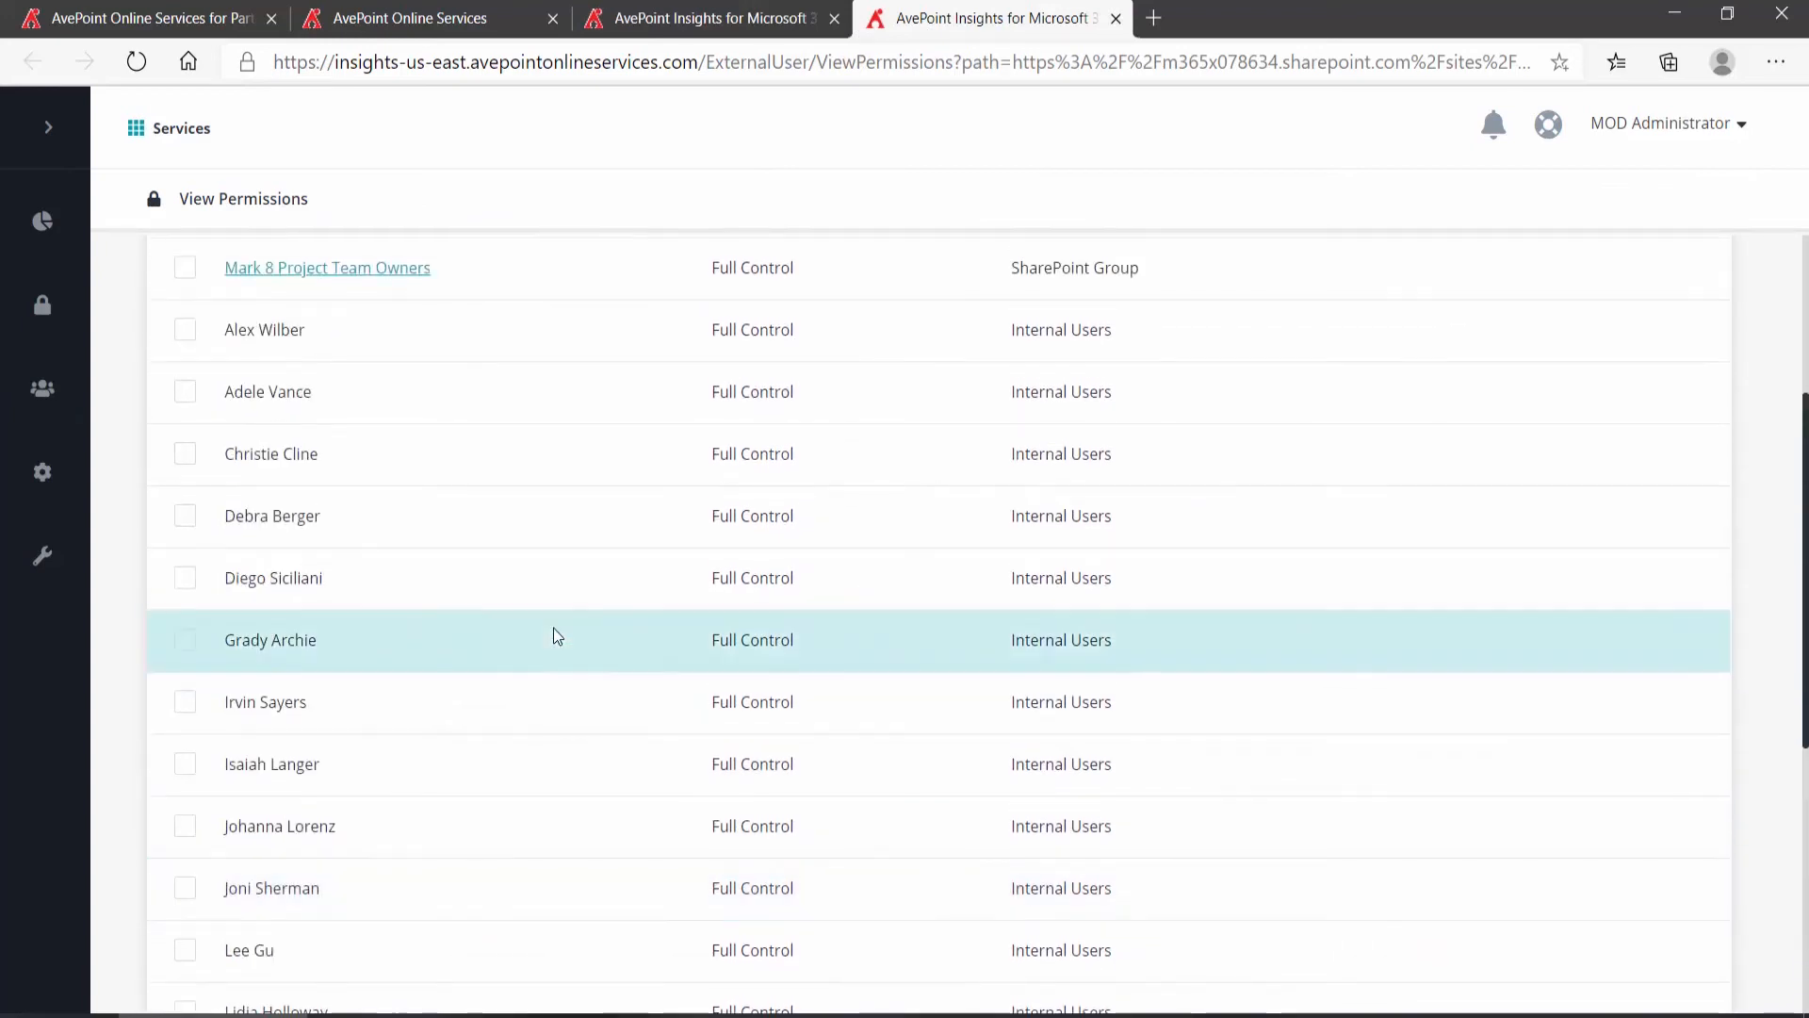
scroll(554, 629, up, 1)
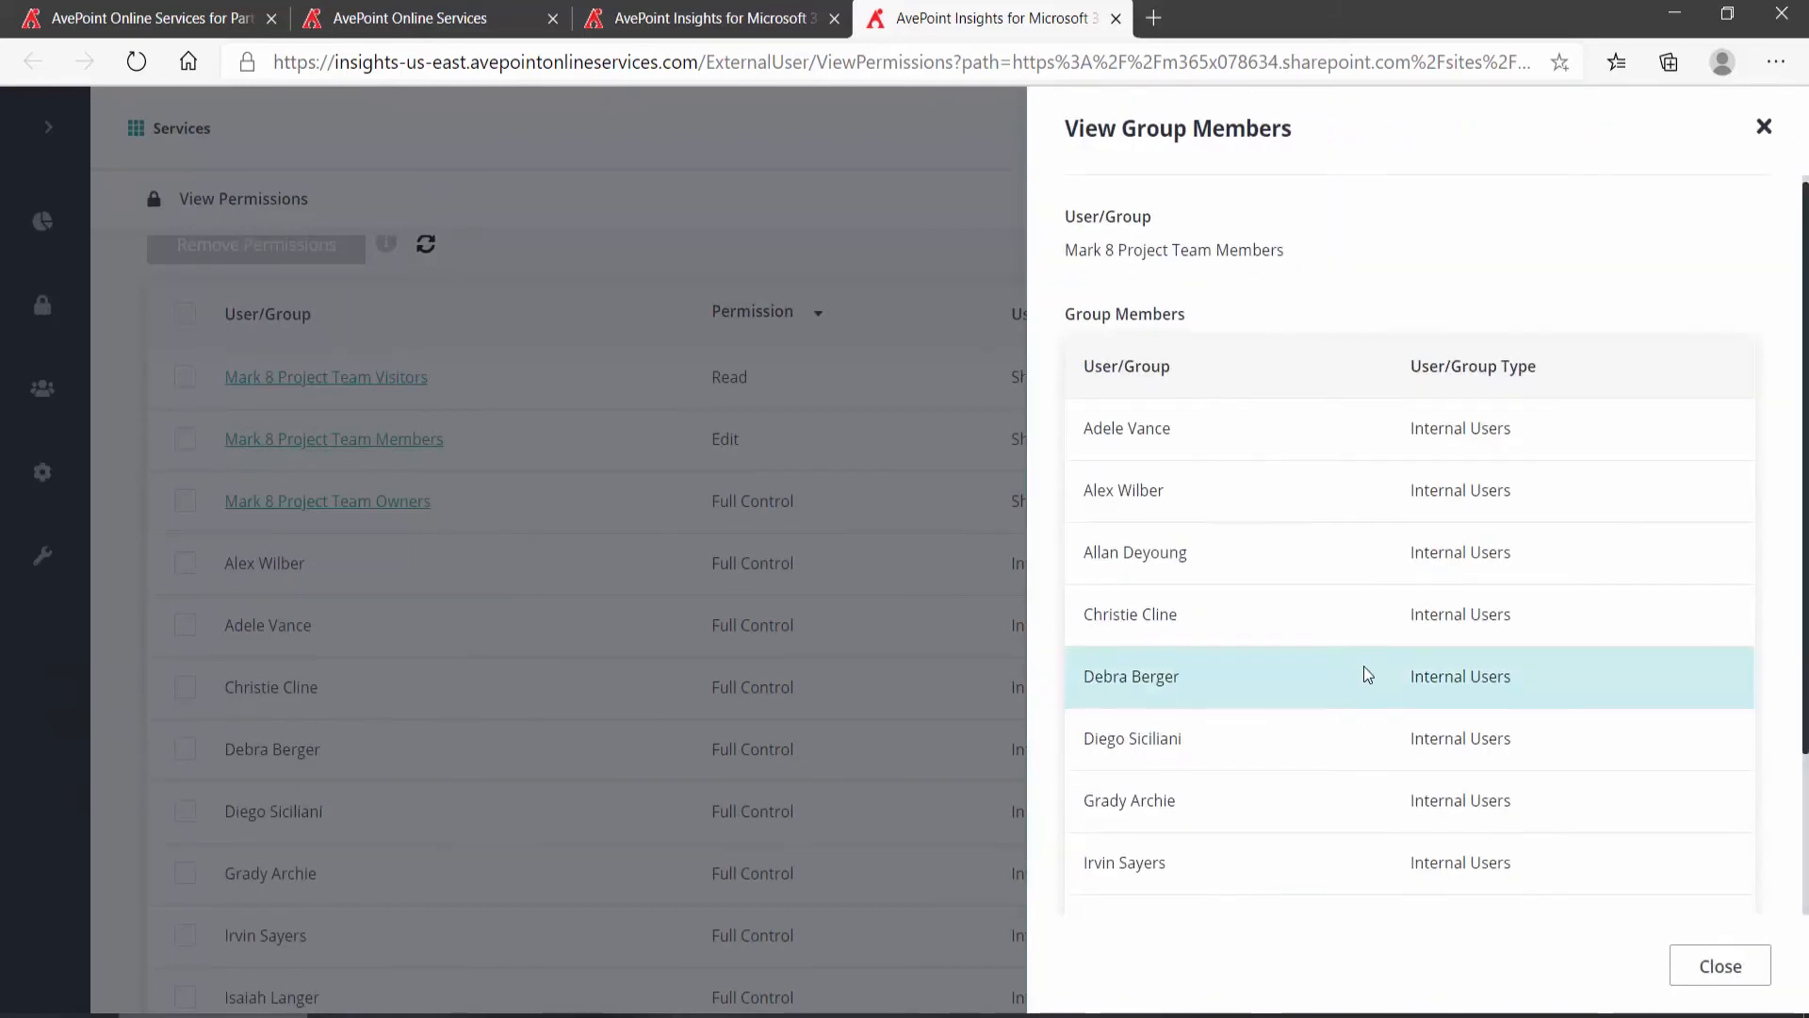
Look through the Mark 8 Project Team Members group's member list with 50 rows shown per page, and close it.
scroll(1364, 666, down, 3)
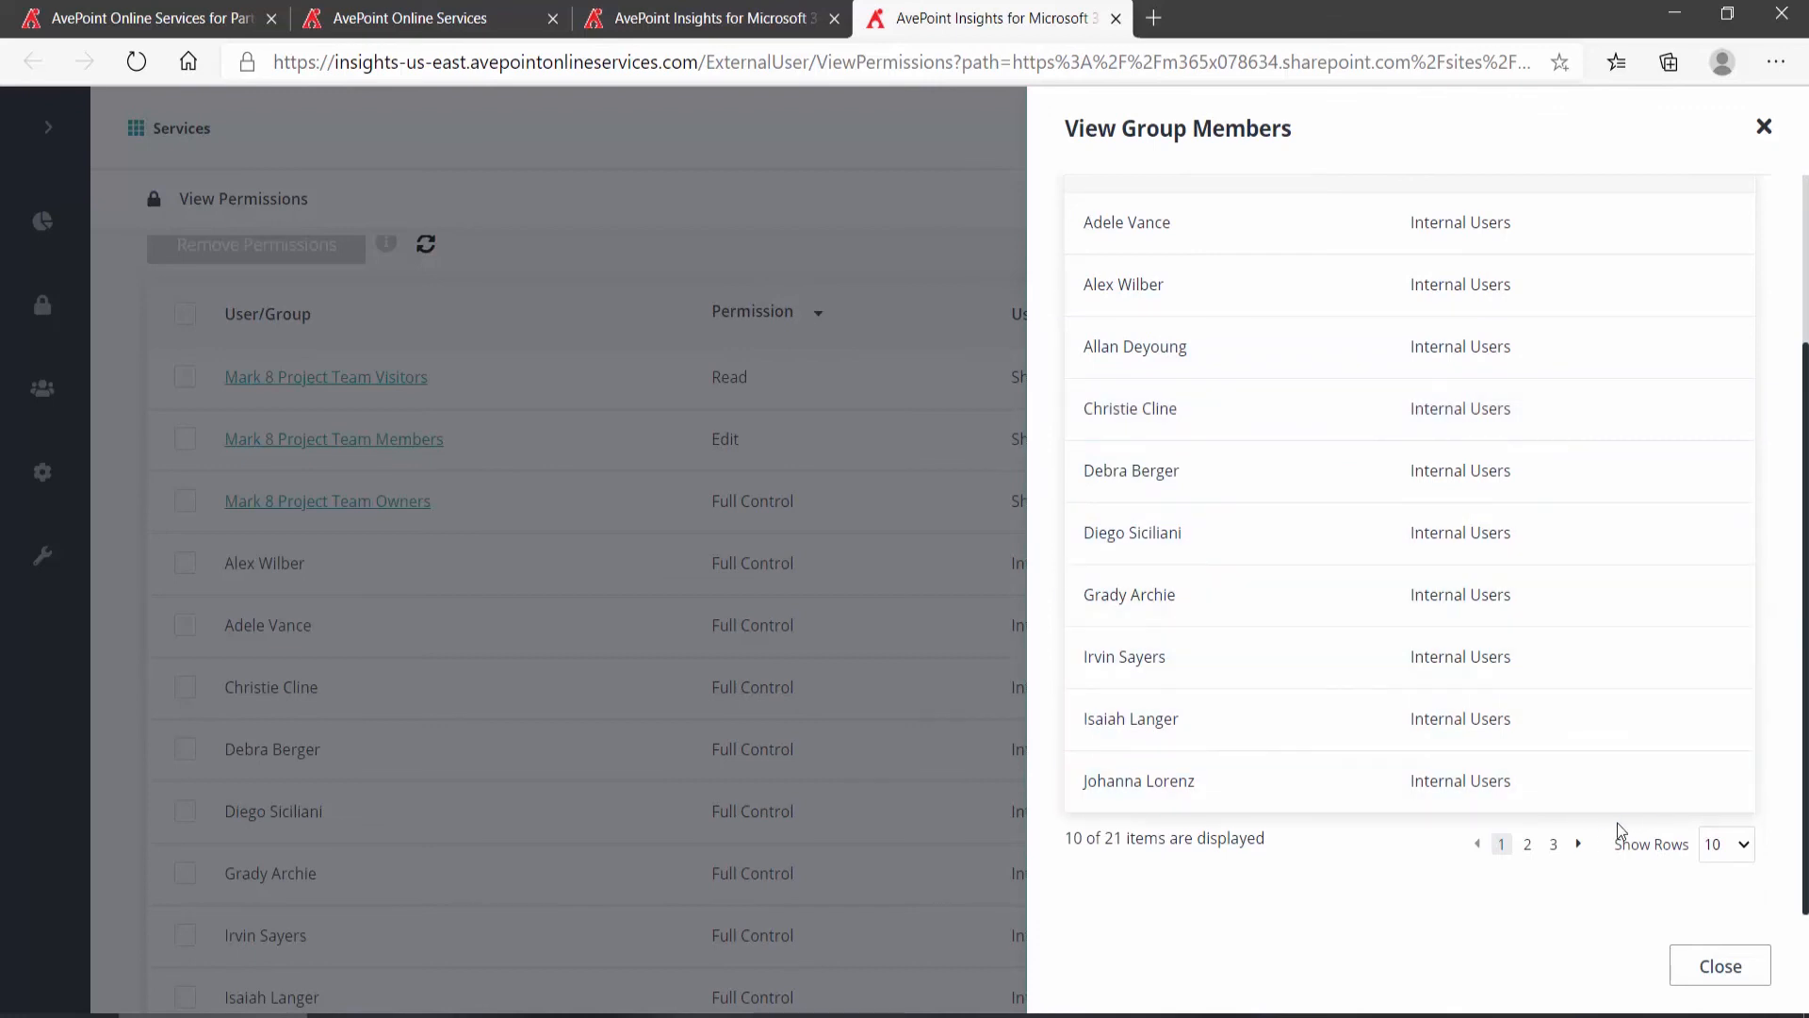
click(1580, 847)
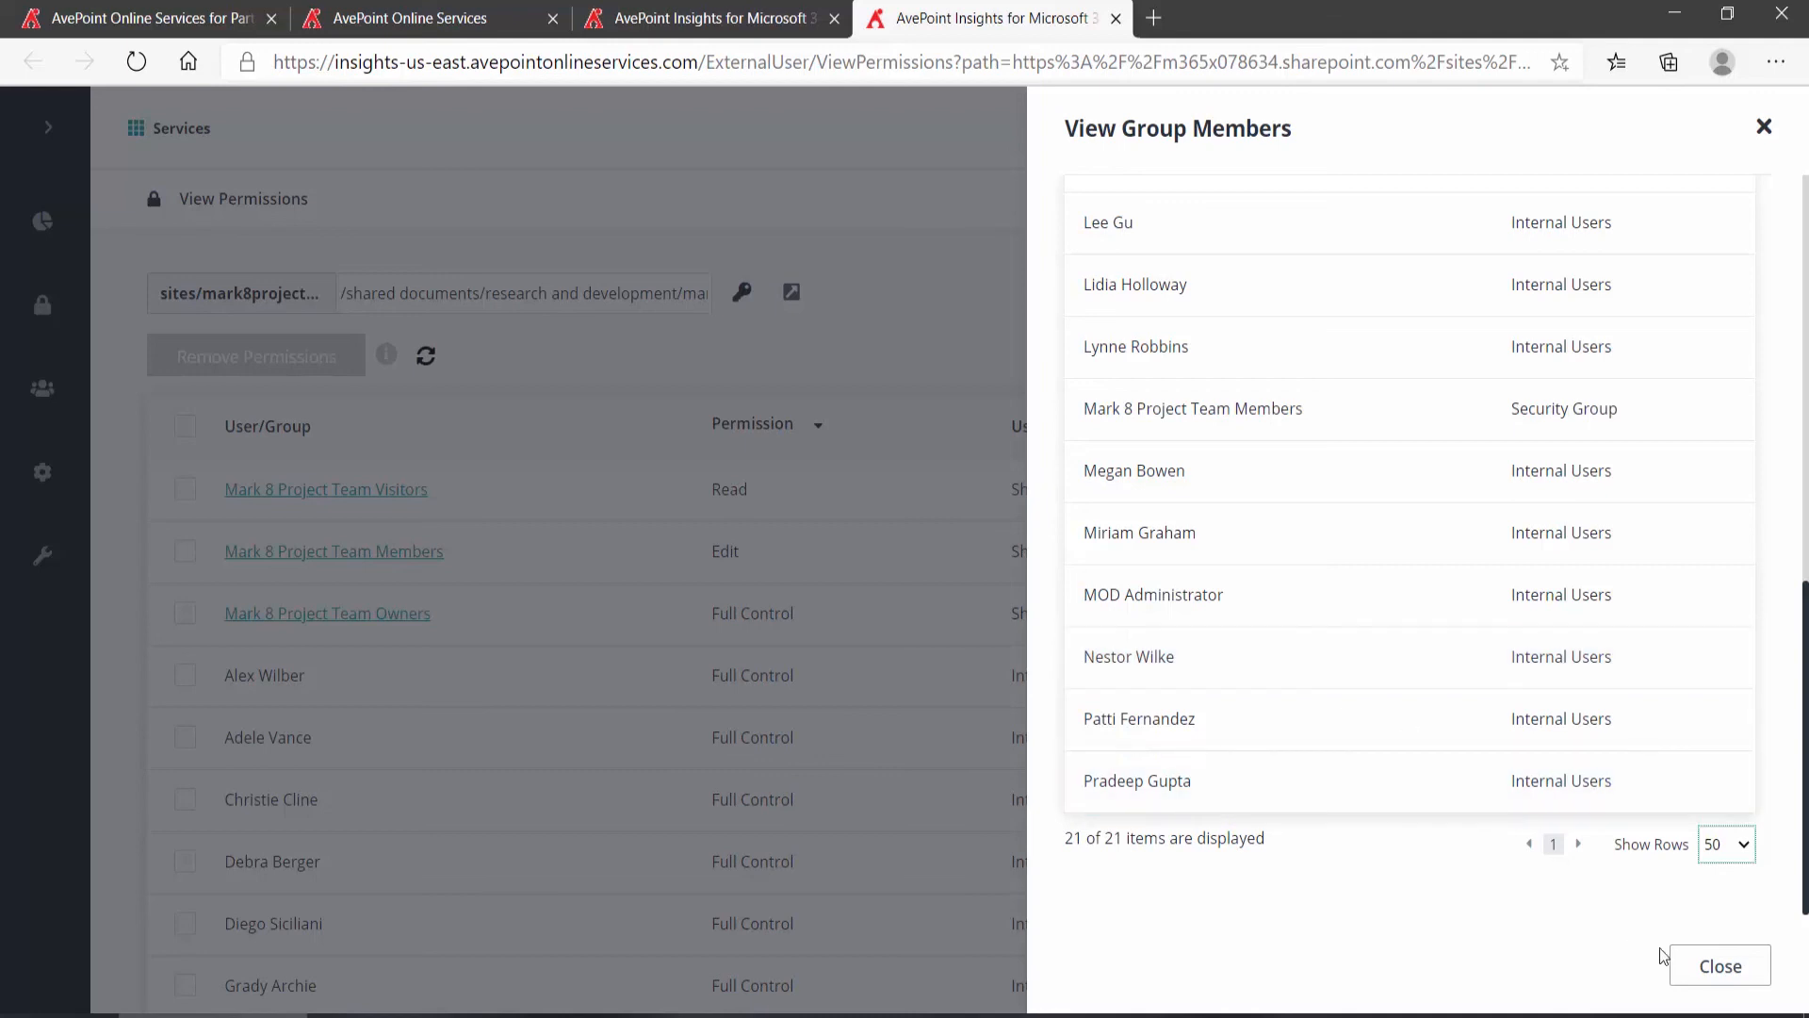
click(1703, 970)
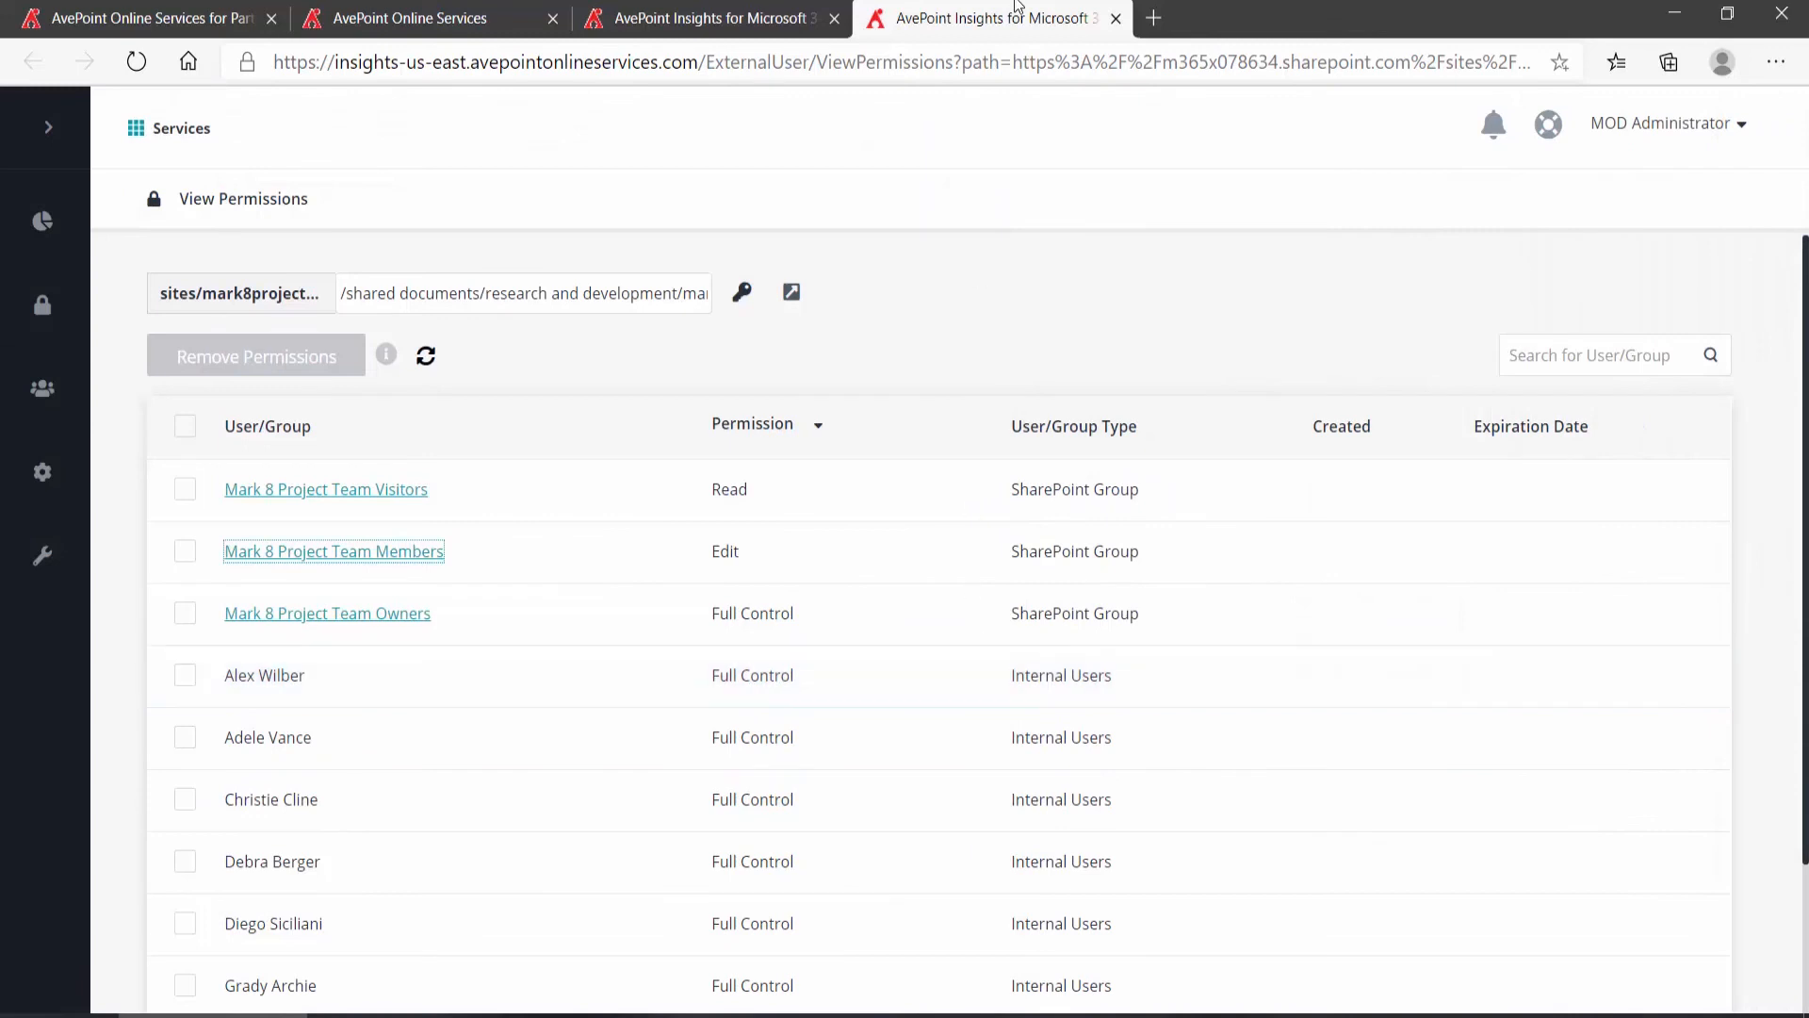
Close the file's permissions page and open the dashboard overview.
click(1115, 19)
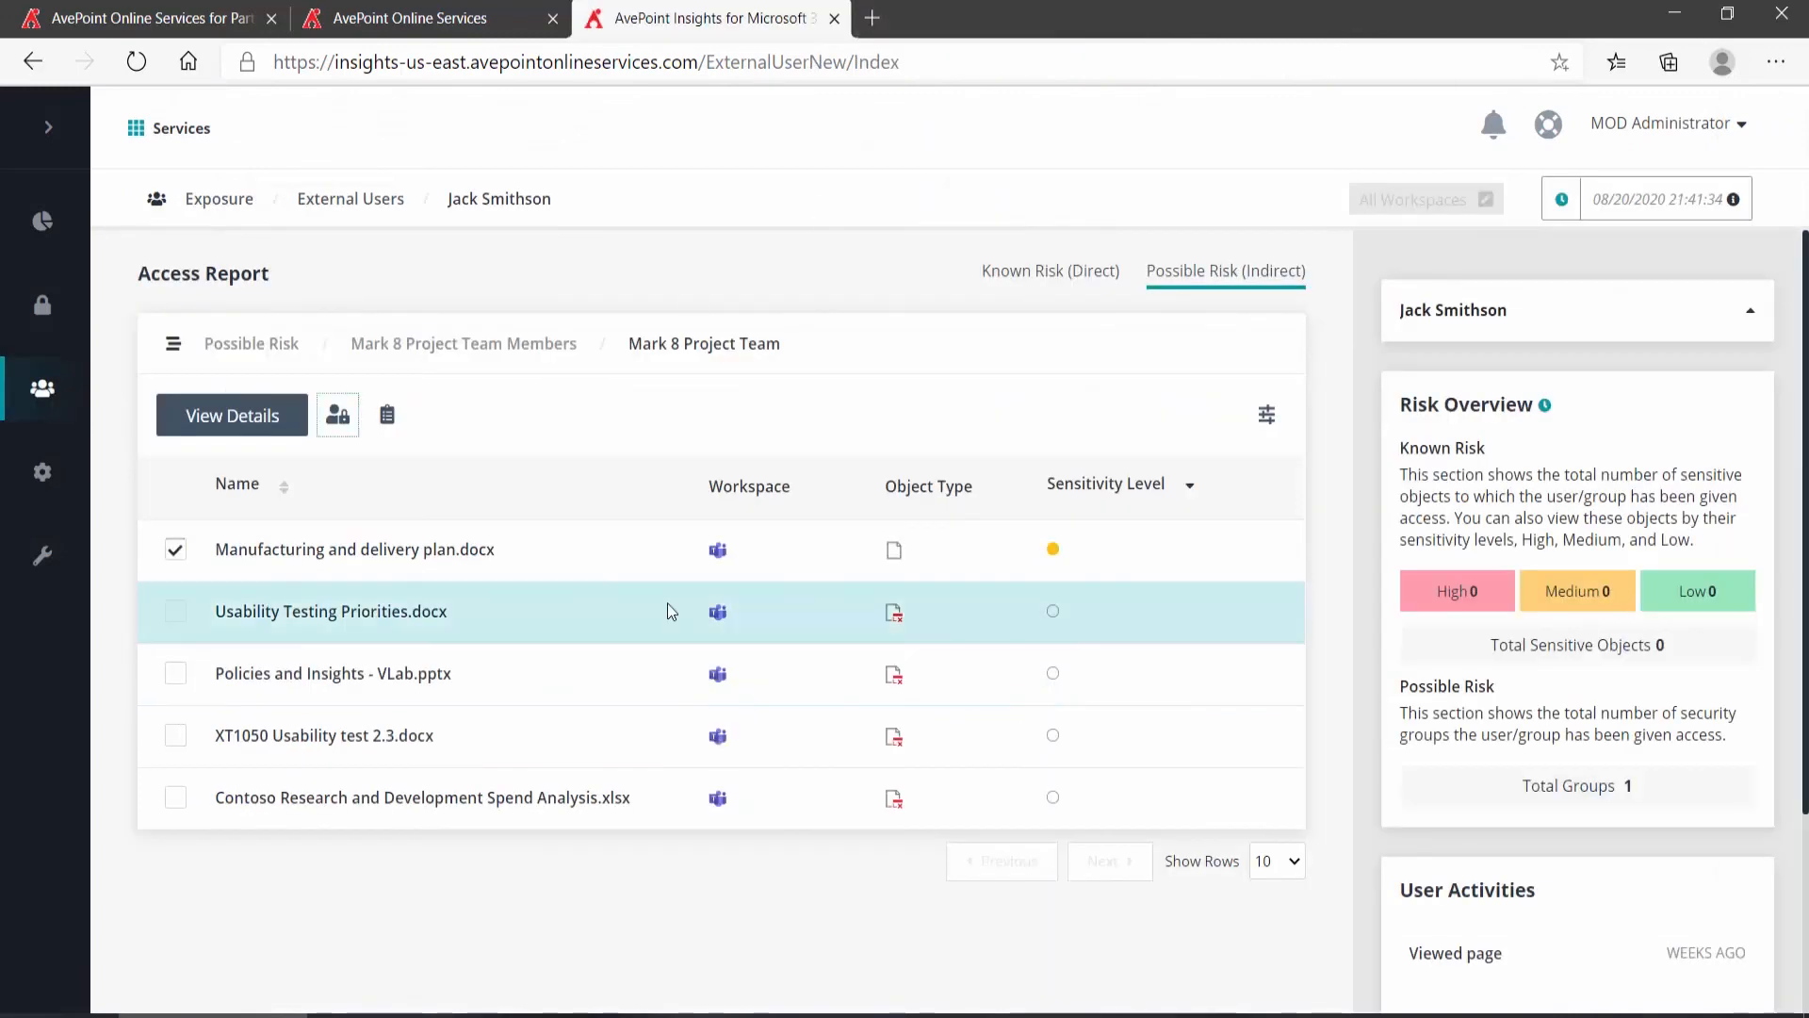
mouse_move(42, 220)
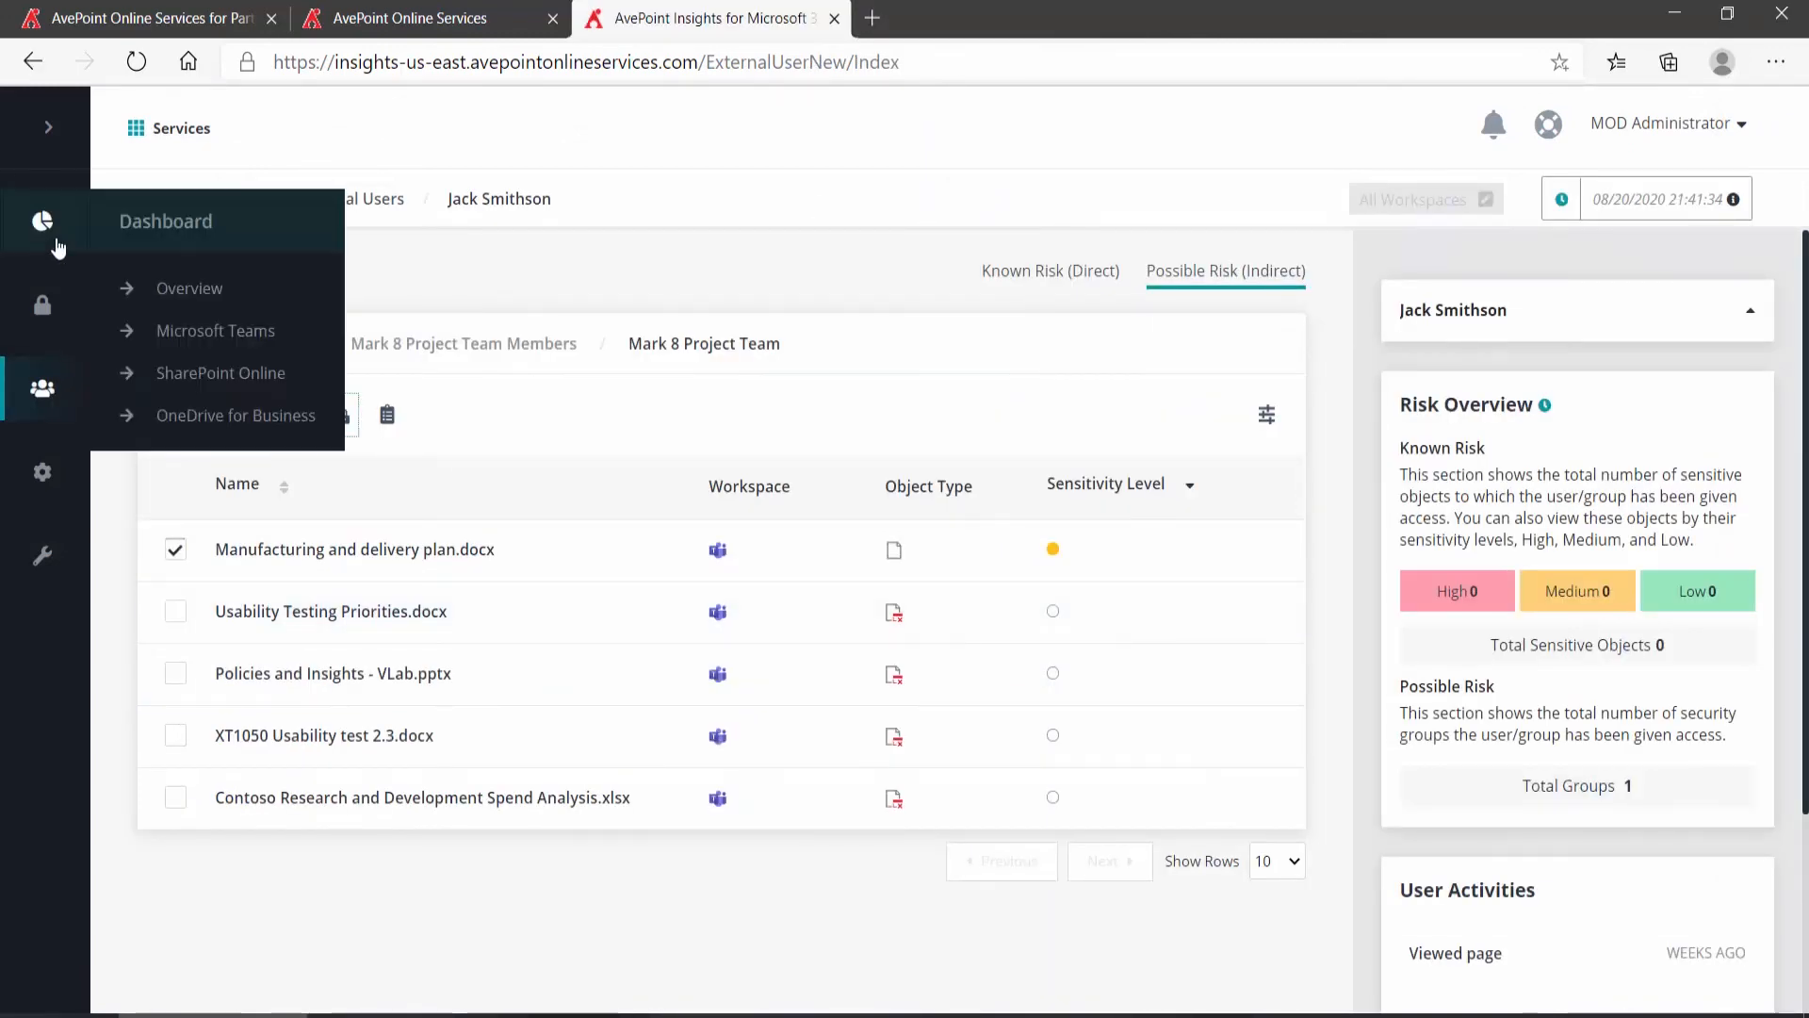
click(165, 292)
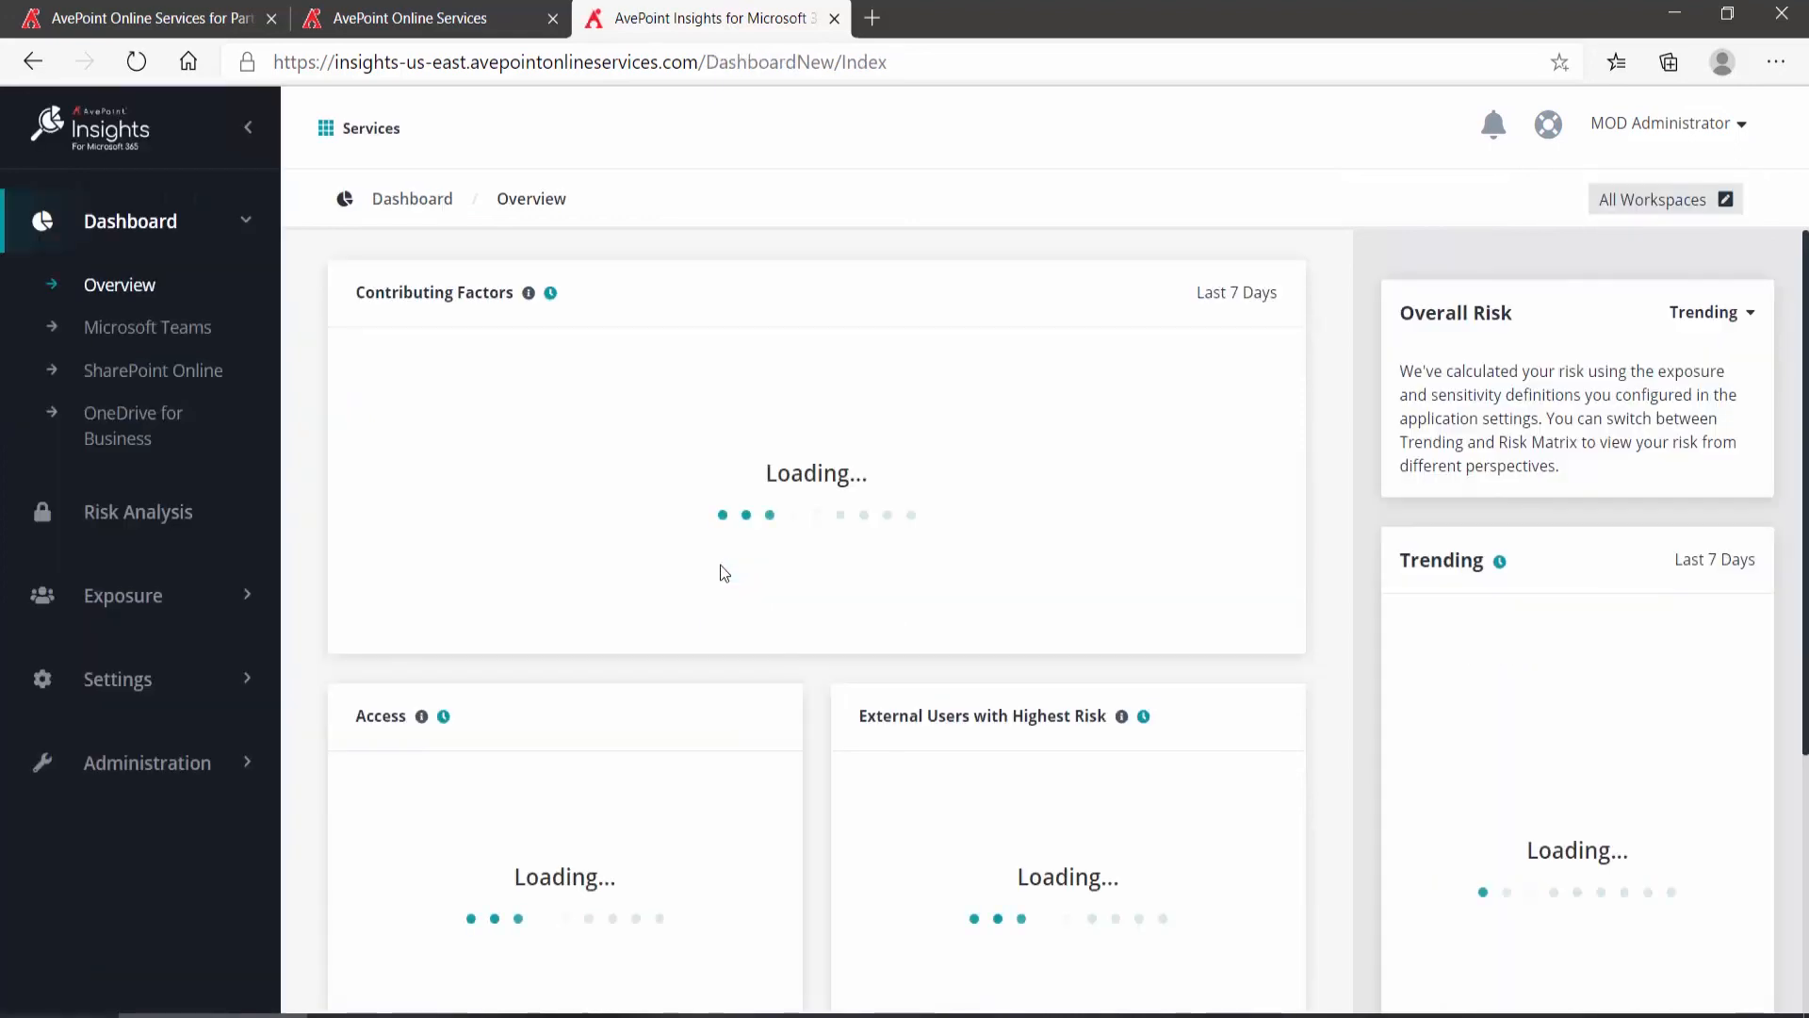